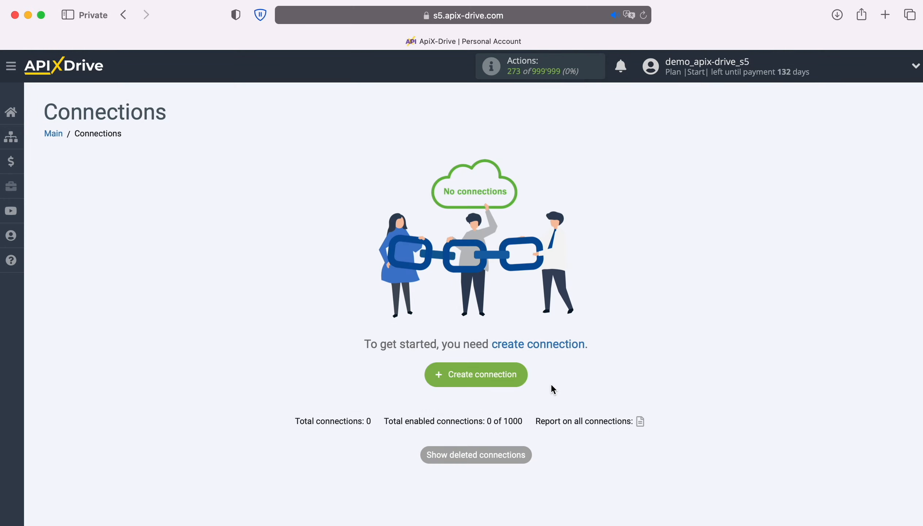
Step: Create a new connection with Google Lead Form as the source and Get LEADS (new) as its action
left_click(521, 374)
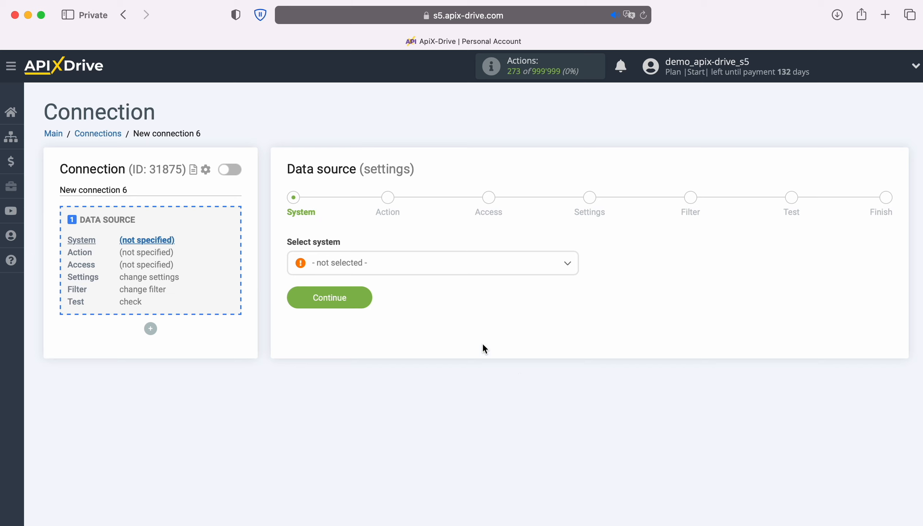
left_click(427, 271)
scroll(496, 383, "down", 10)
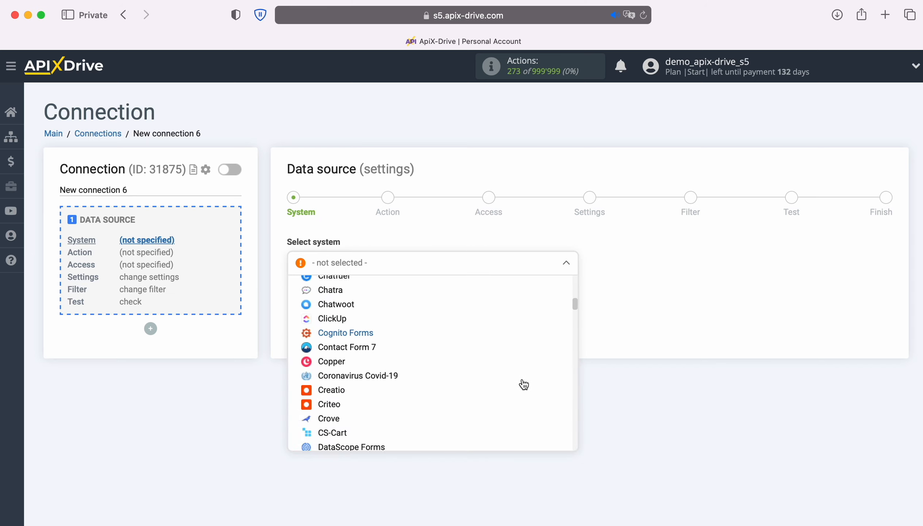
scroll(519, 383, "down", 10)
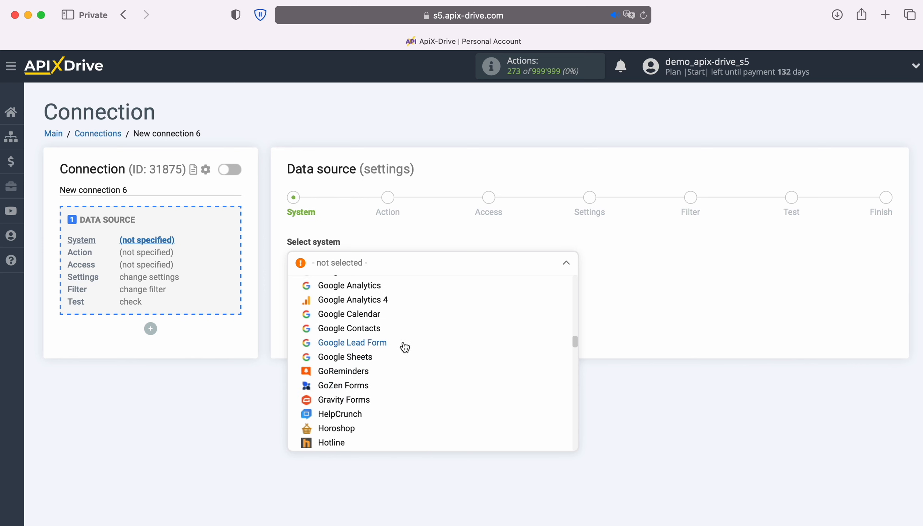
left_click(369, 343)
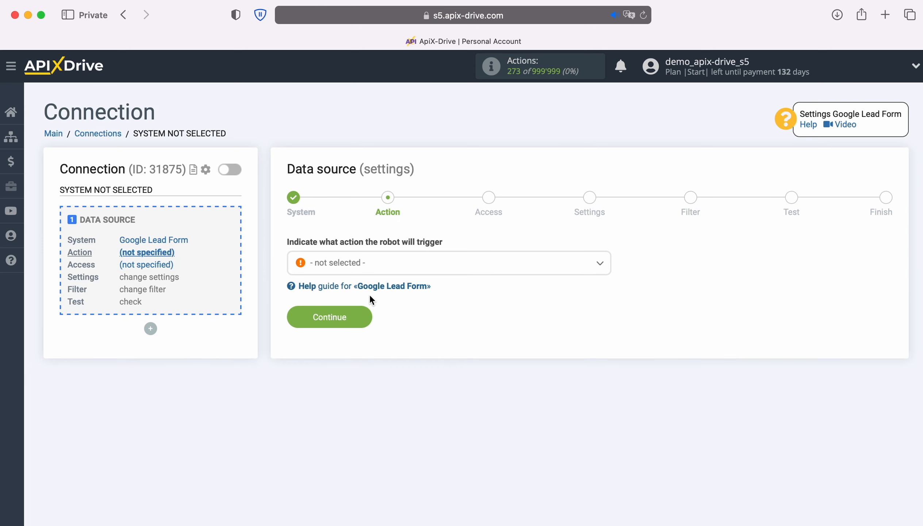
left_click(451, 274)
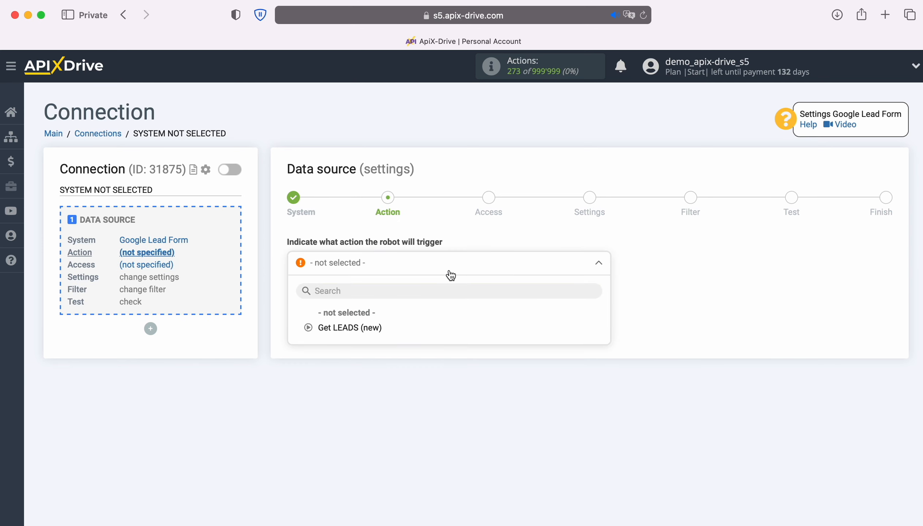
left_click(376, 326)
left_click(370, 322)
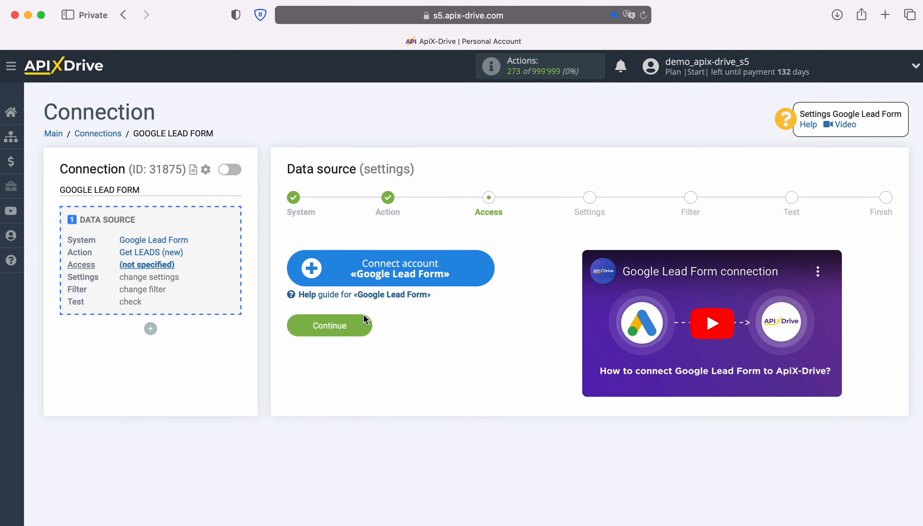
Step: Add a Google Lead Form account, select it as the login, and continue to the Settings step
left_click(487, 272)
left_click_drag(582, 239, 320, 241)
left_click(320, 241)
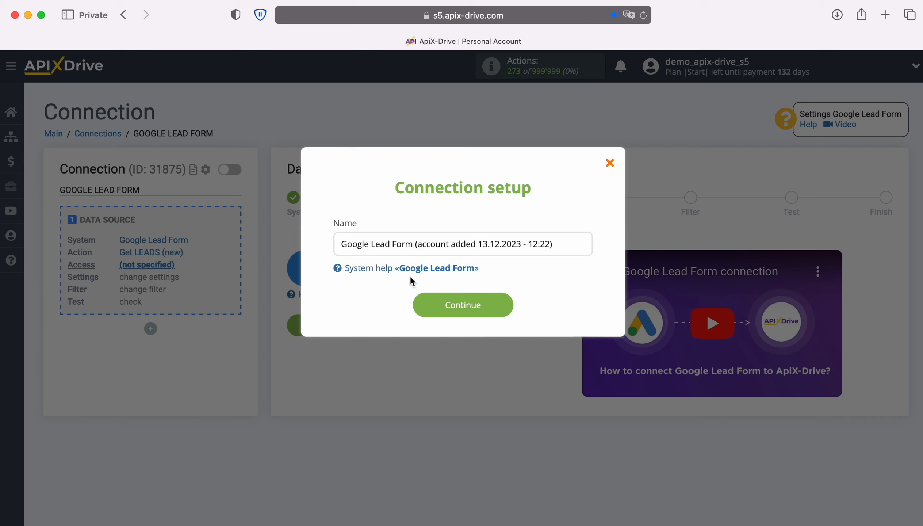
left_click(504, 306)
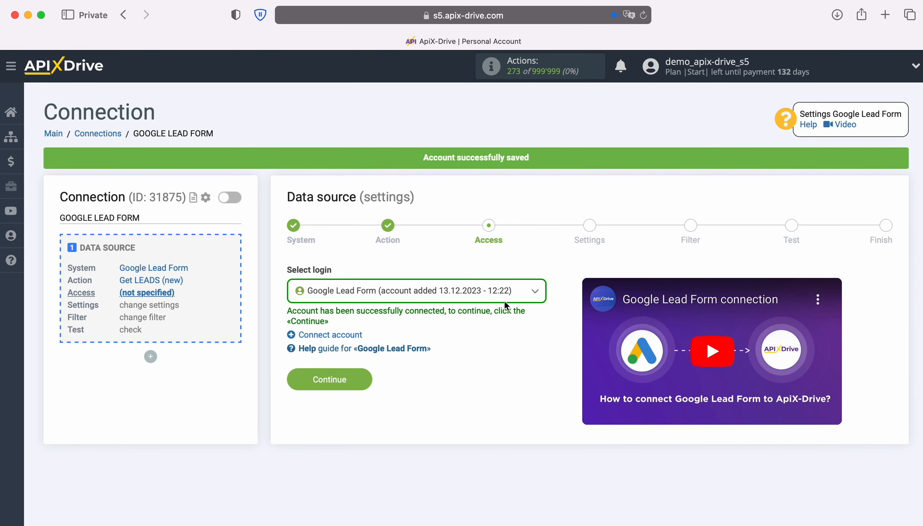
left_click(512, 293)
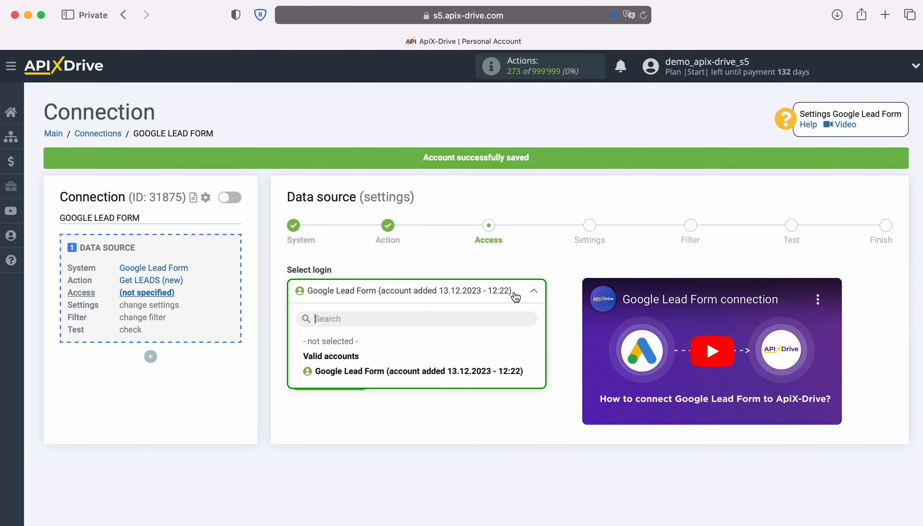
left_click(516, 372)
left_click(368, 379)
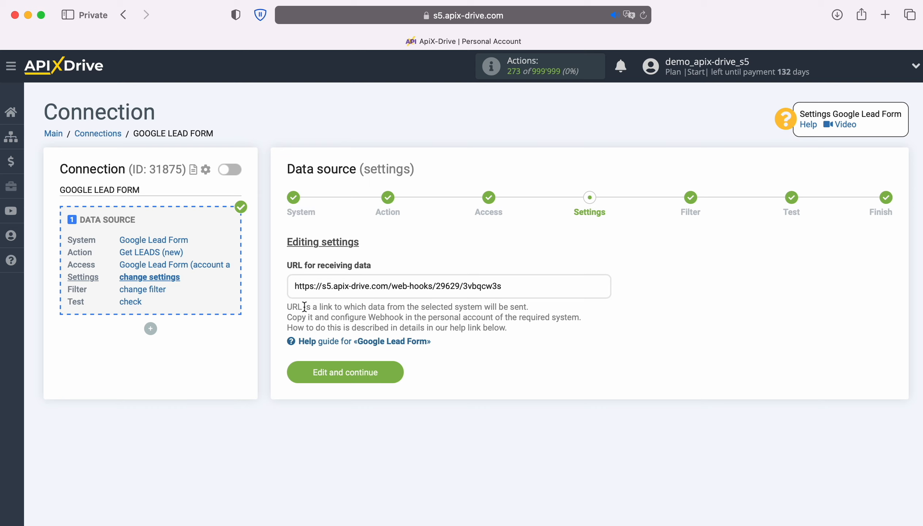
Step: Copy the ApiX-Drive webhook URL for receiving data
left_click_drag(294, 287, 503, 290)
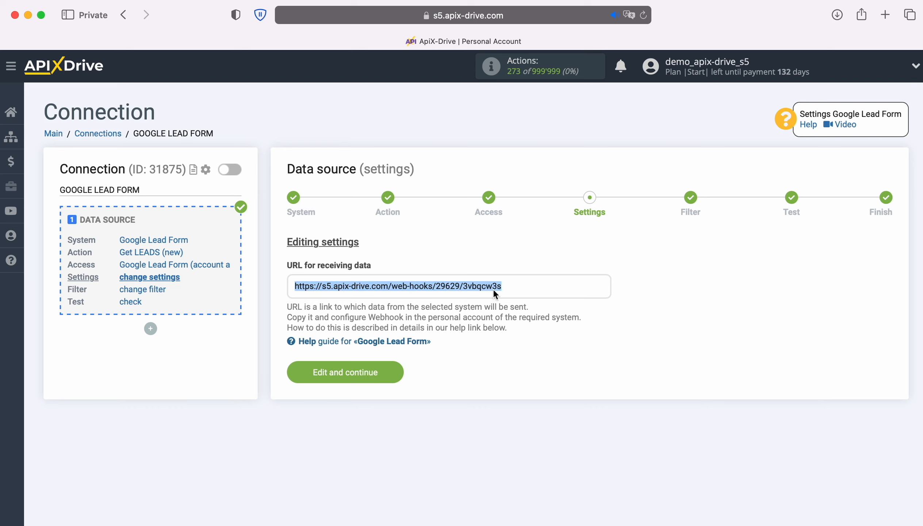
right_click(494, 289)
left_click(522, 360)
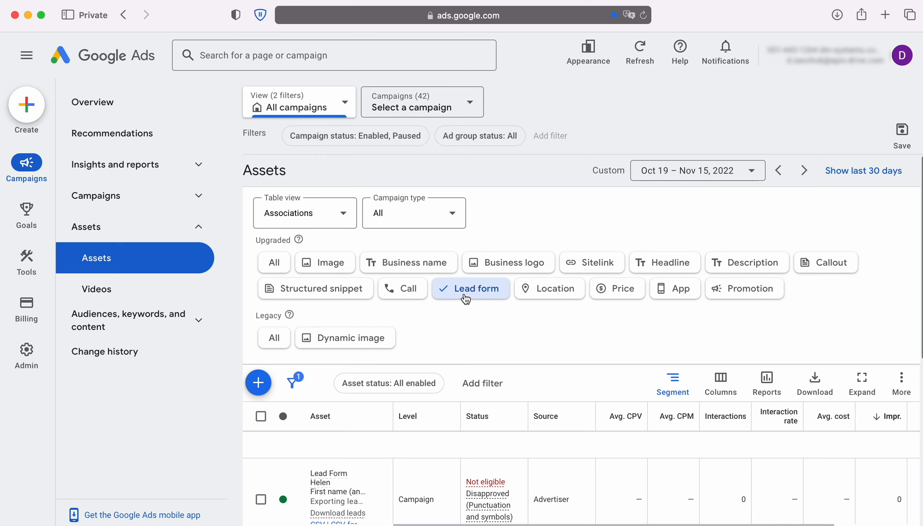
Step: Edit the second lead form and paste the ApiX-Drive URL into its Webhook URL field
scroll(517, 342, "down", 5)
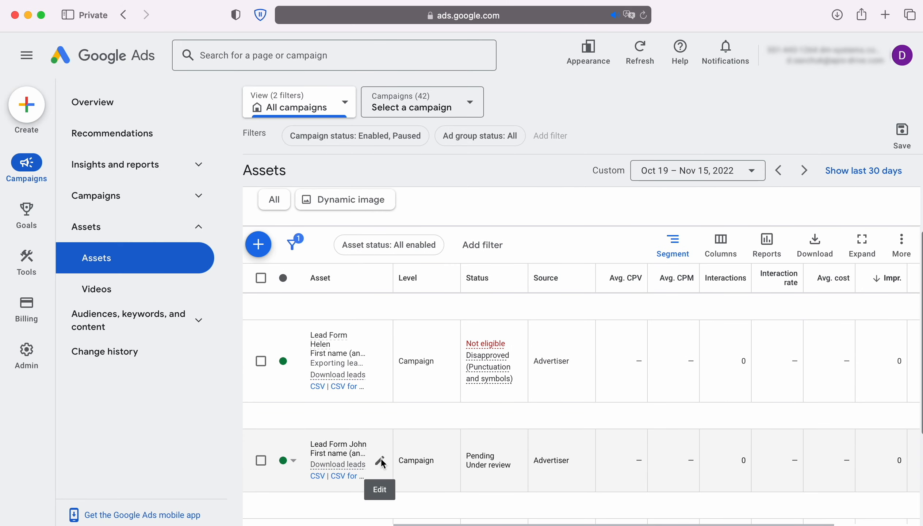
left_click(381, 459)
scroll(381, 458, "down", 8)
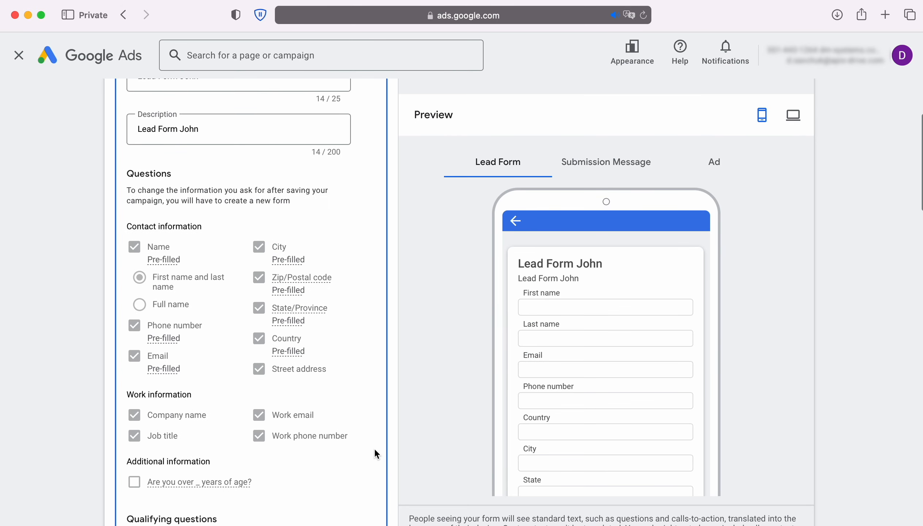
scroll(374, 447, "down", 20)
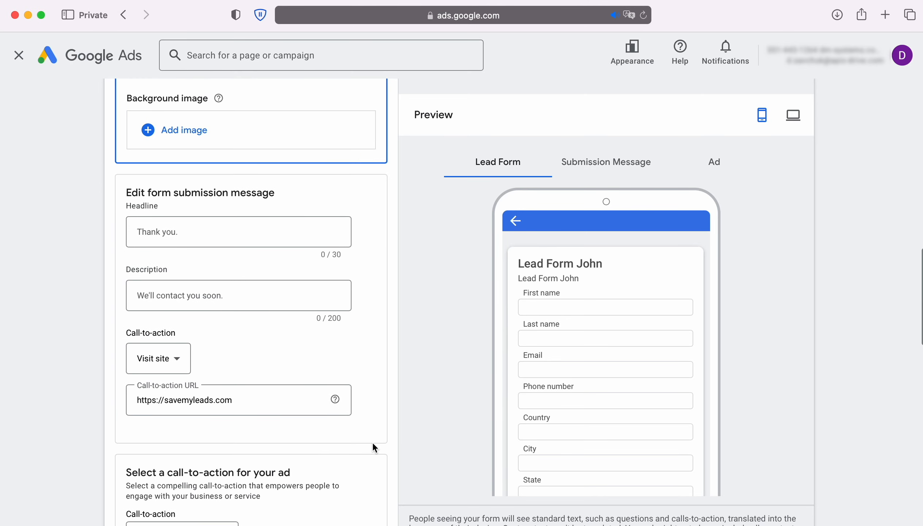
scroll(374, 448, "down", 20)
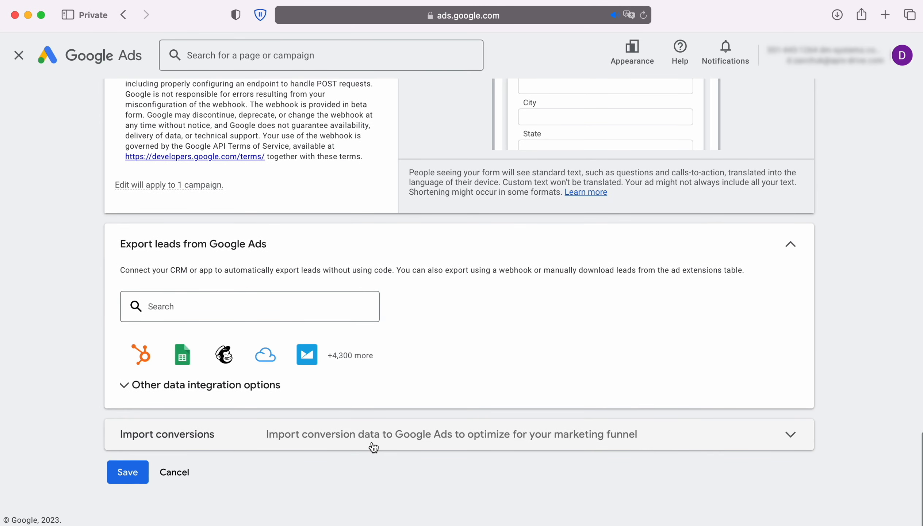
left_click(224, 387)
scroll(263, 403, "down", 5)
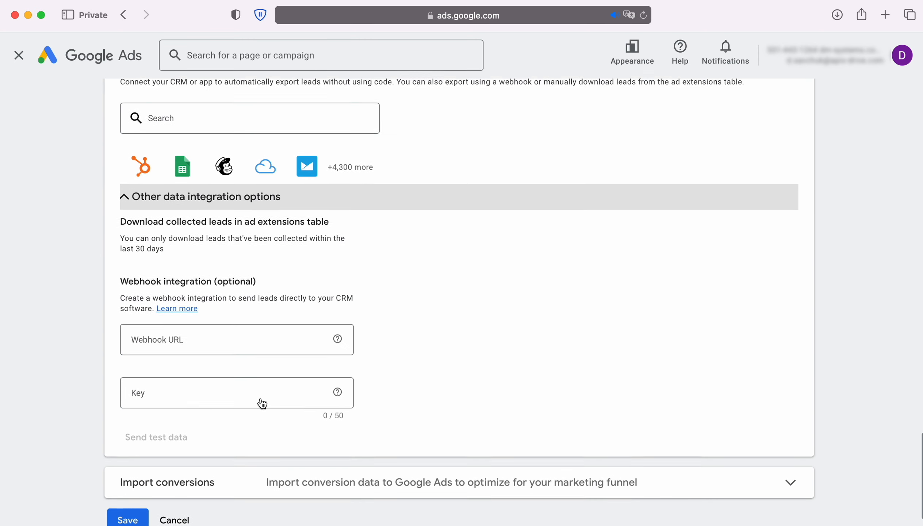
scroll(262, 403, "down", 2)
left_click(206, 294)
right_click(194, 291)
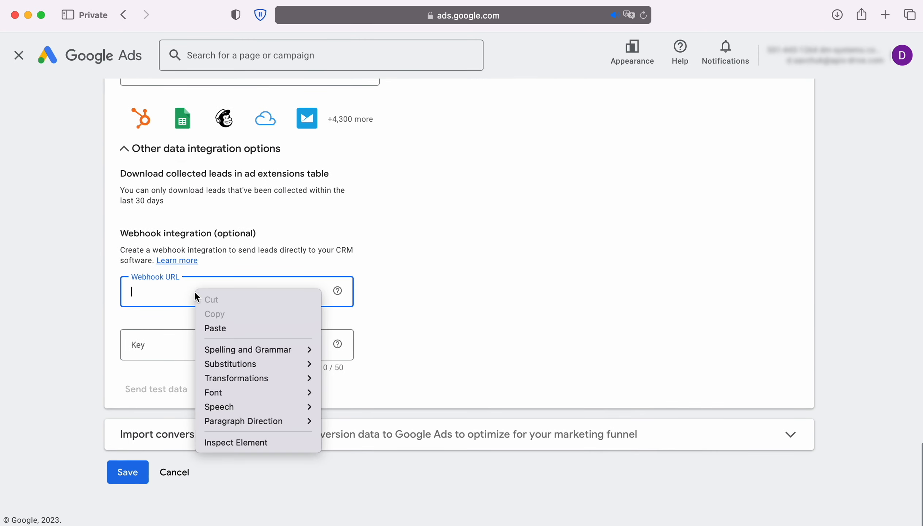
left_click(221, 328)
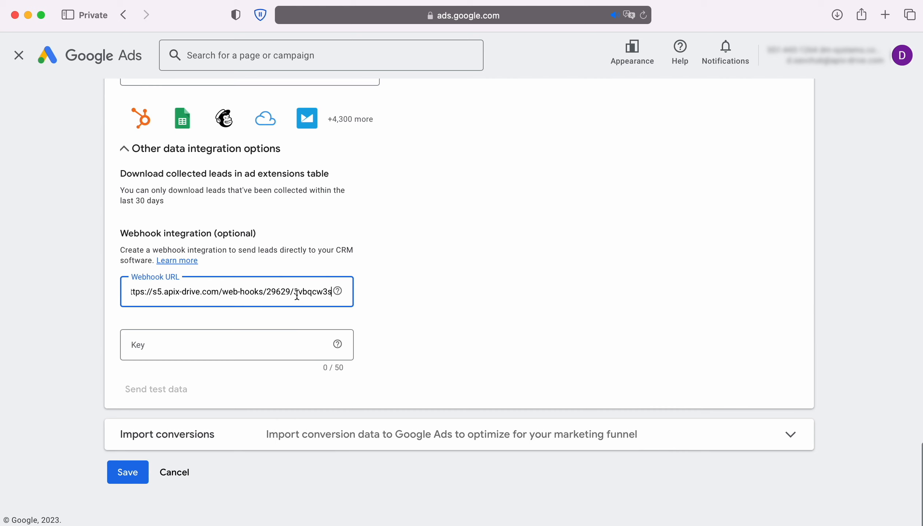
Step: Put the URL's ending key into the Key field, send test data, and save the lead form
left_click_drag(294, 292, 334, 293)
right_click(324, 292)
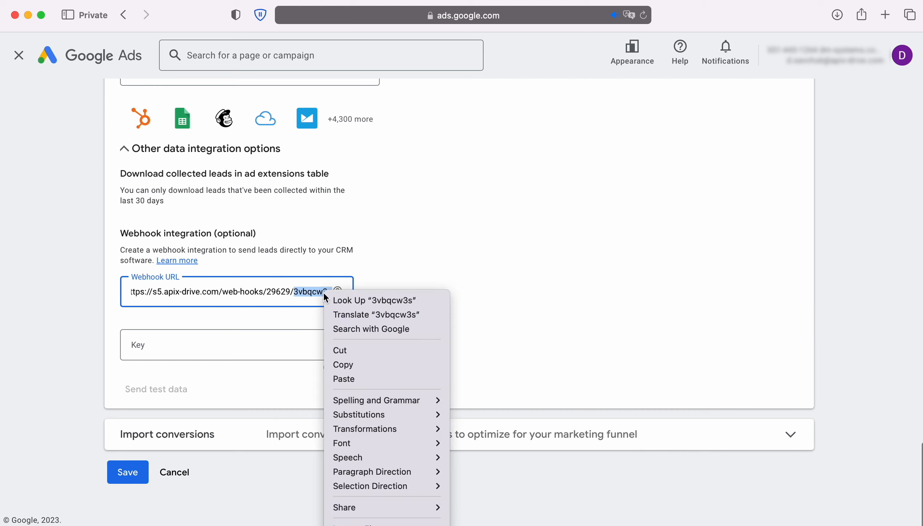
left_click(345, 365)
left_click(146, 345)
right_click(148, 344)
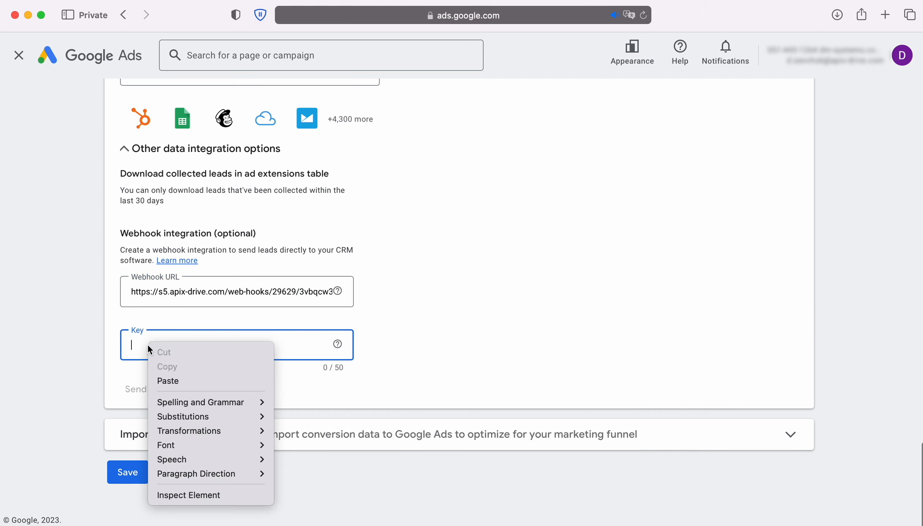
left_click(173, 379)
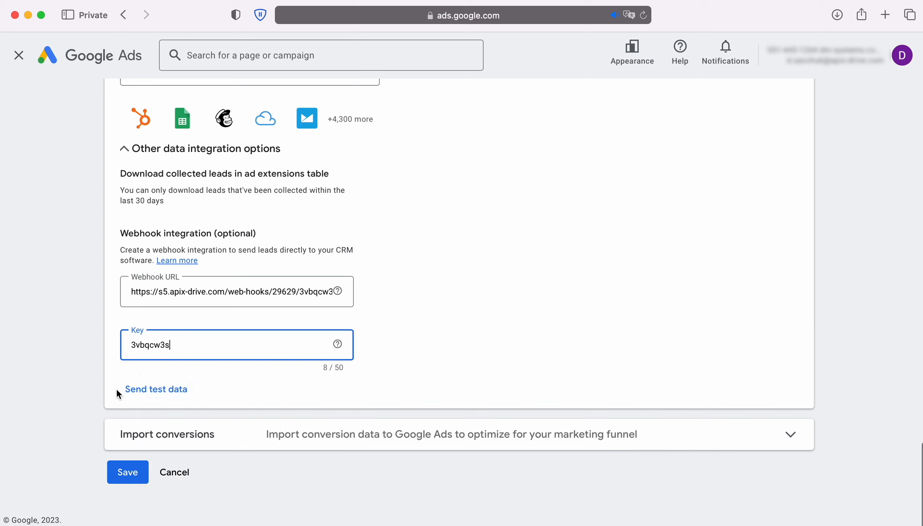
left_click(156, 389)
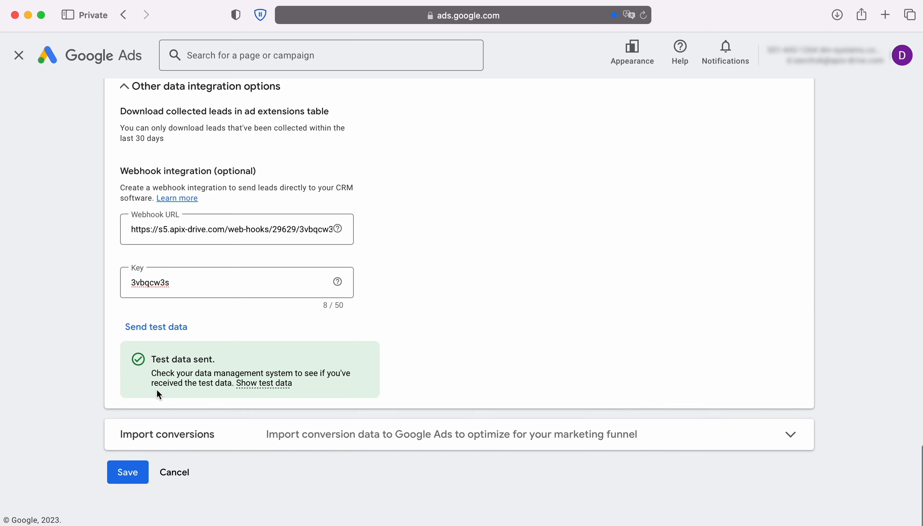
left_click(143, 470)
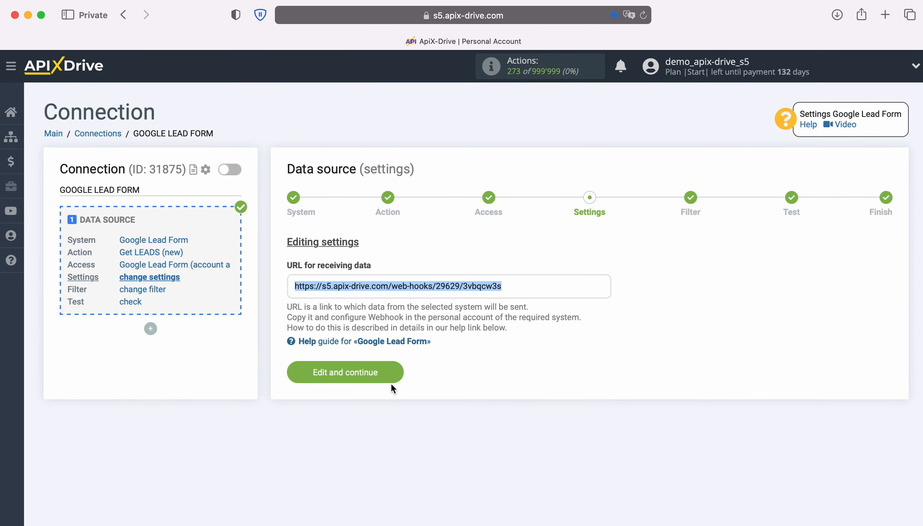
Step: Skip filtering, review the loaded Google test lead data, and finish the source setup
left_click(394, 375)
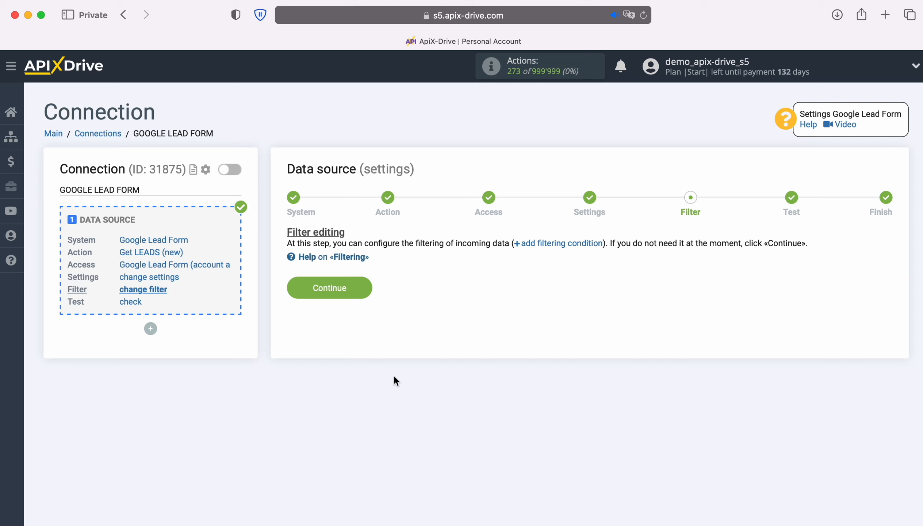
left_click(366, 288)
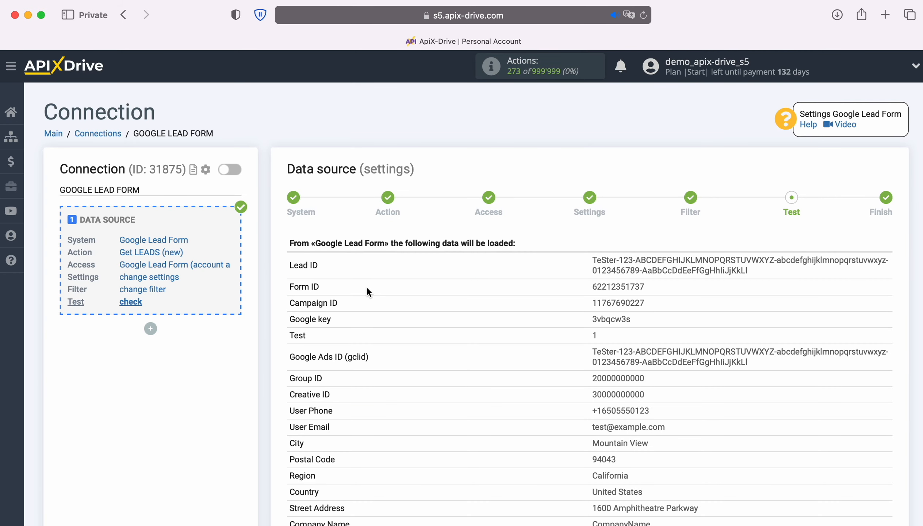
scroll(367, 289, "down", 5)
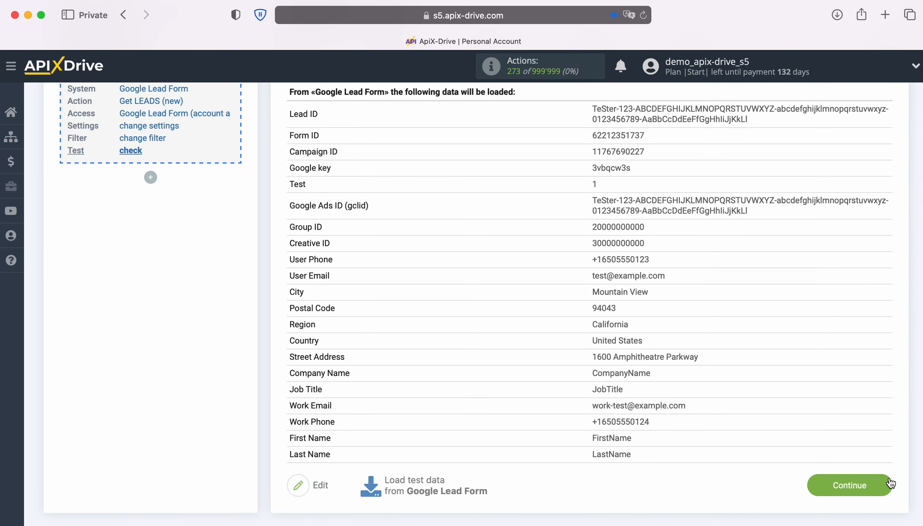
left_click(890, 485)
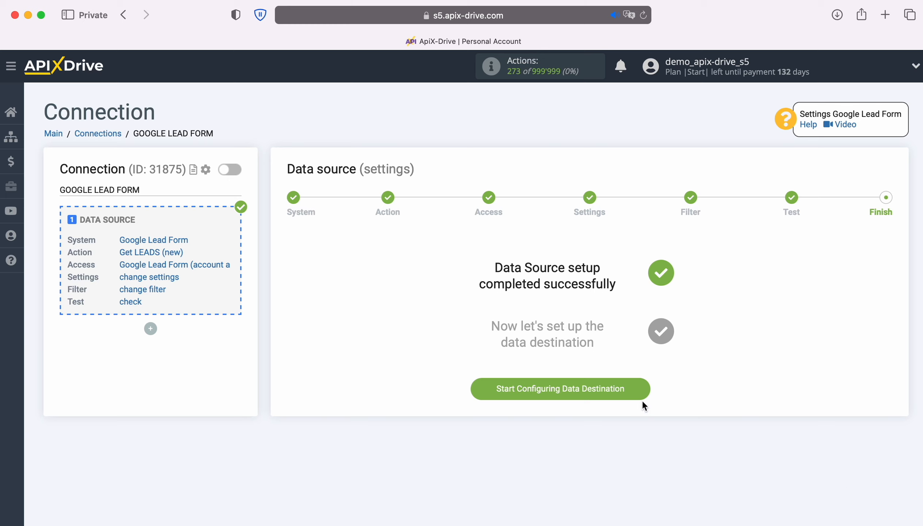
Step: Set Agile CRM with the Create CONTACT action as the destination and begin connecting an Agile CRM account
left_click(643, 389)
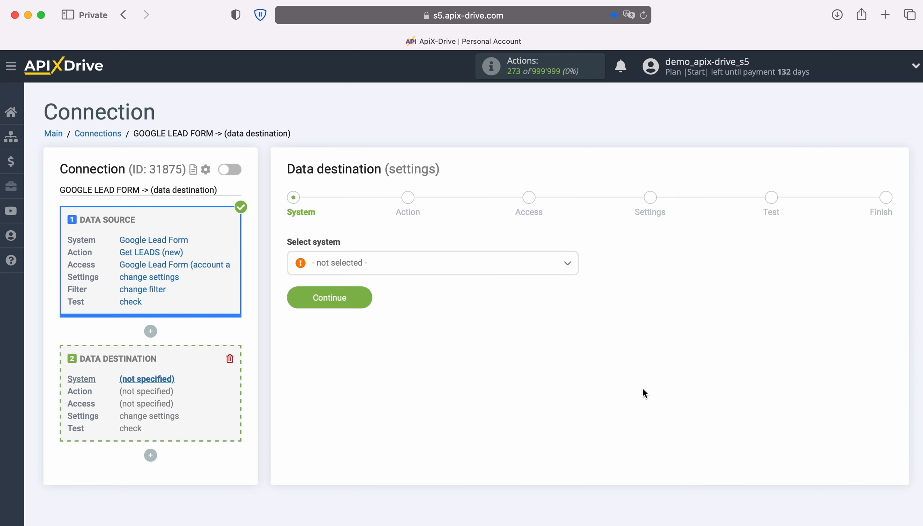
left_click(439, 267)
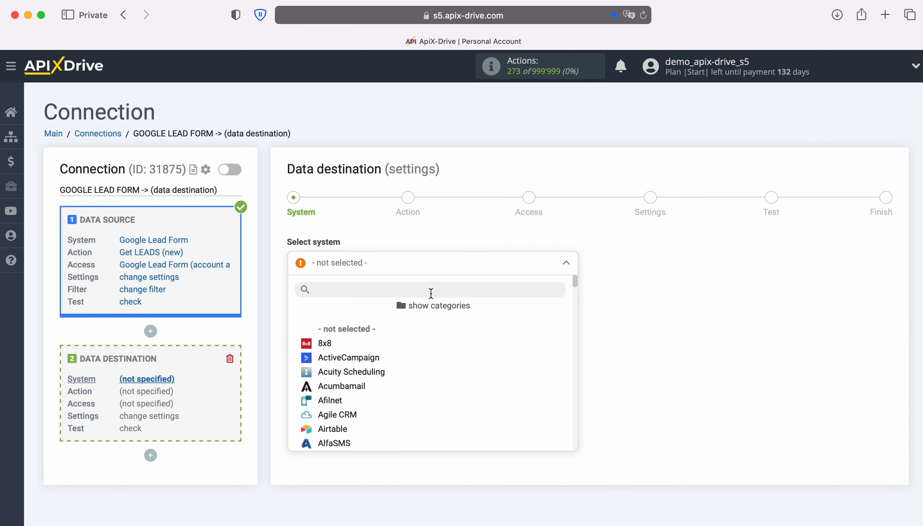
left_click(361, 415)
left_click(366, 297)
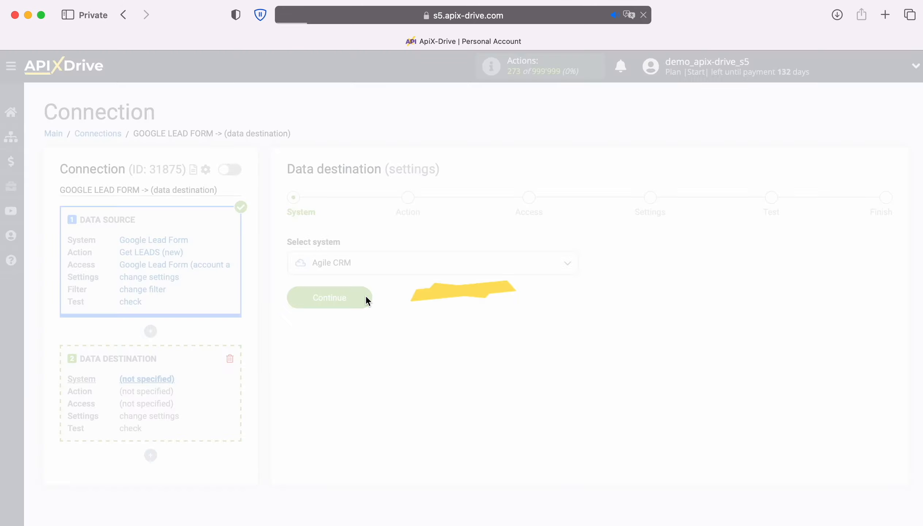
left_click(490, 269)
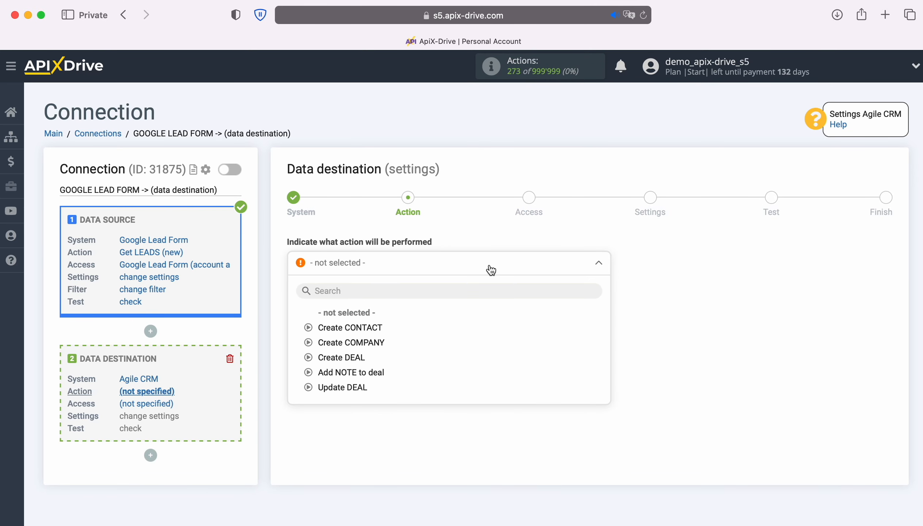
left_click(369, 327)
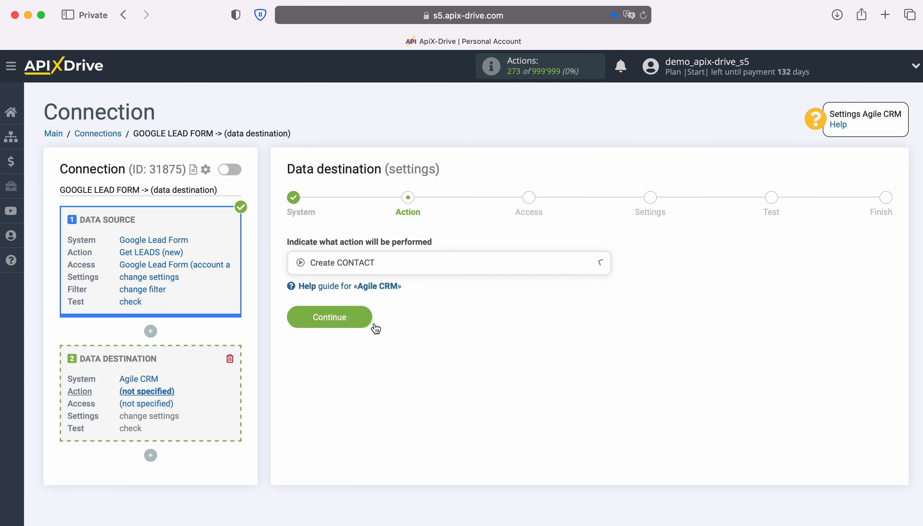
left_click(370, 324)
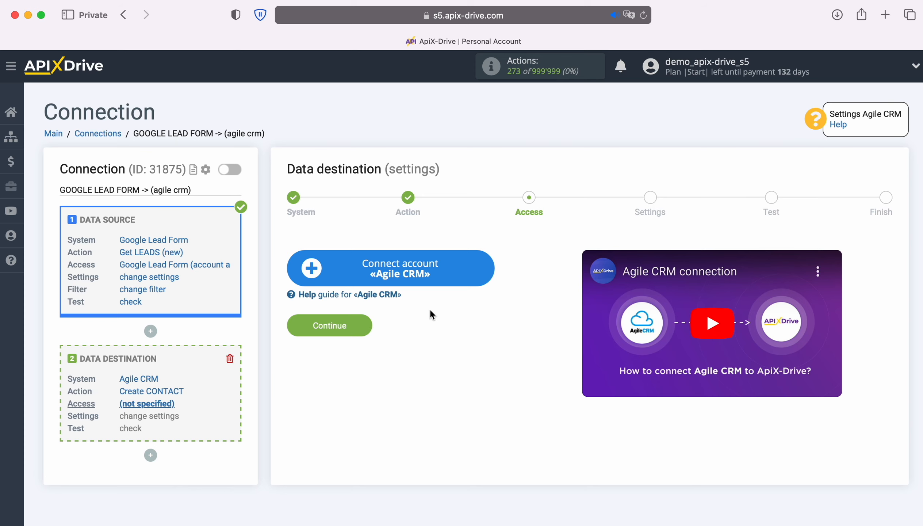
left_click(488, 269)
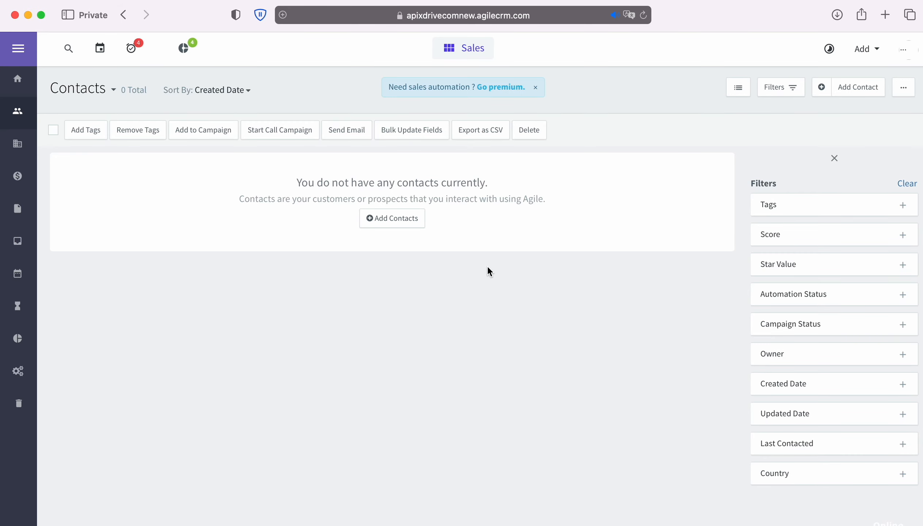
Step: Copy the subdomain apixdrivecomnew from the Agile CRM contacts page address
left_click(572, 19)
left_click(571, 19)
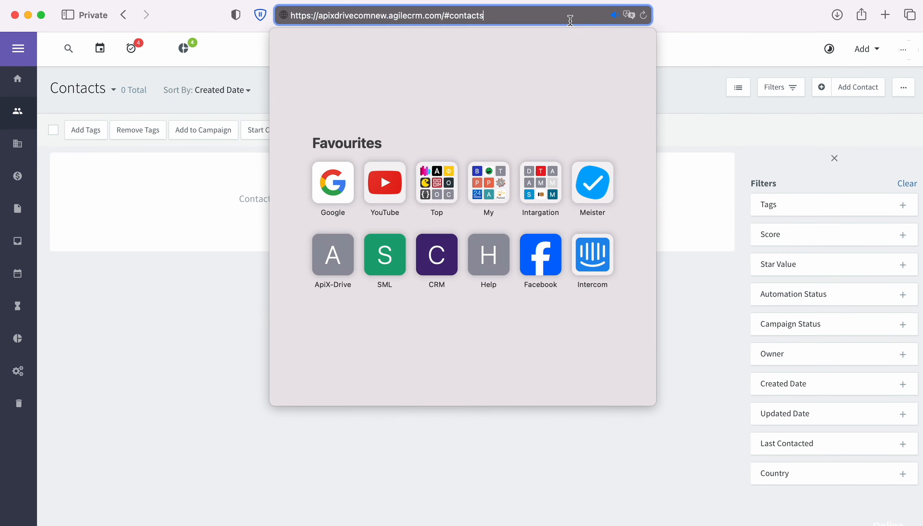
left_click_drag(319, 16, 386, 15)
right_click(378, 18)
left_click(396, 37)
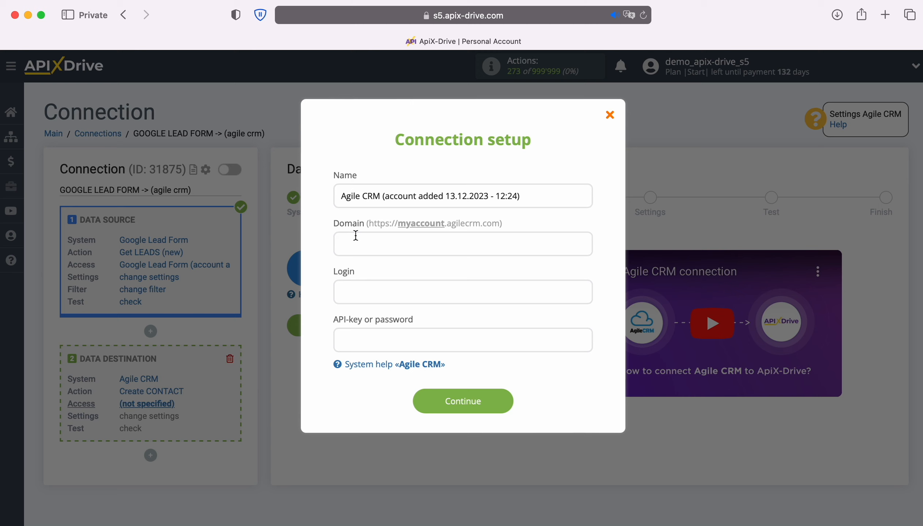
right_click(356, 236)
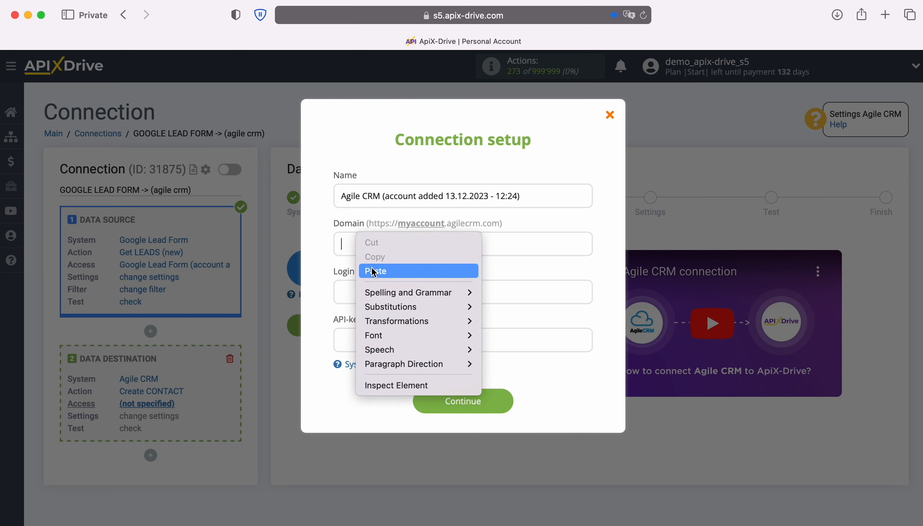
Step: Paste apixdrivecomnew into the Domain field and enter the account's login e-mail
left_click(371, 268)
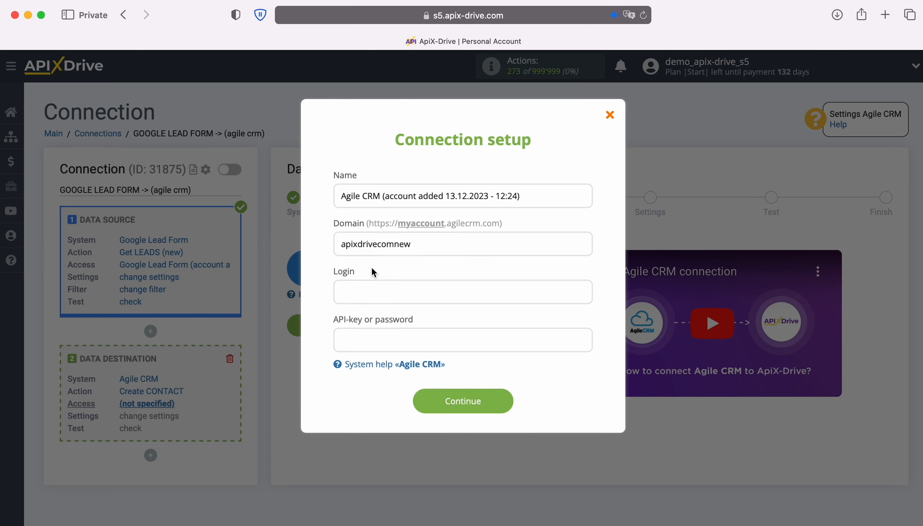
left_click(373, 292)
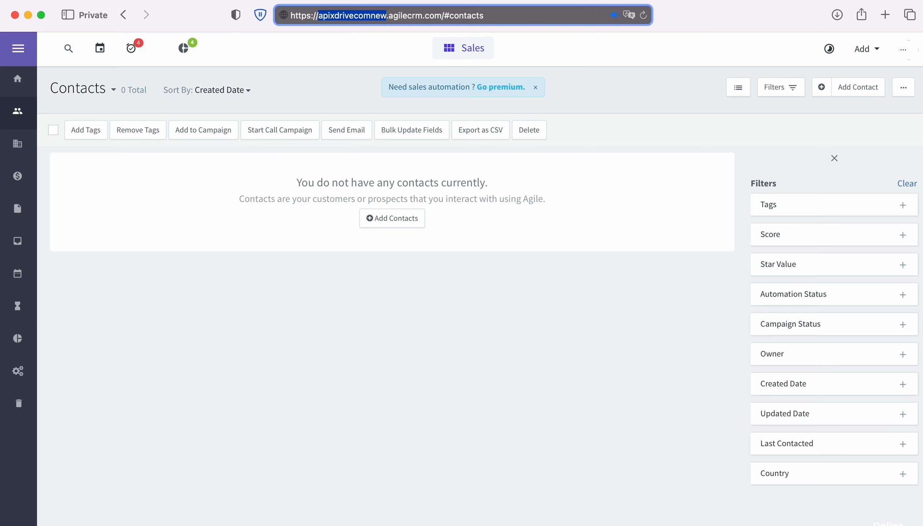
Step: Copy the REST API key from Agile CRM's Admin Settings, Developers & API page
left_click(903, 48)
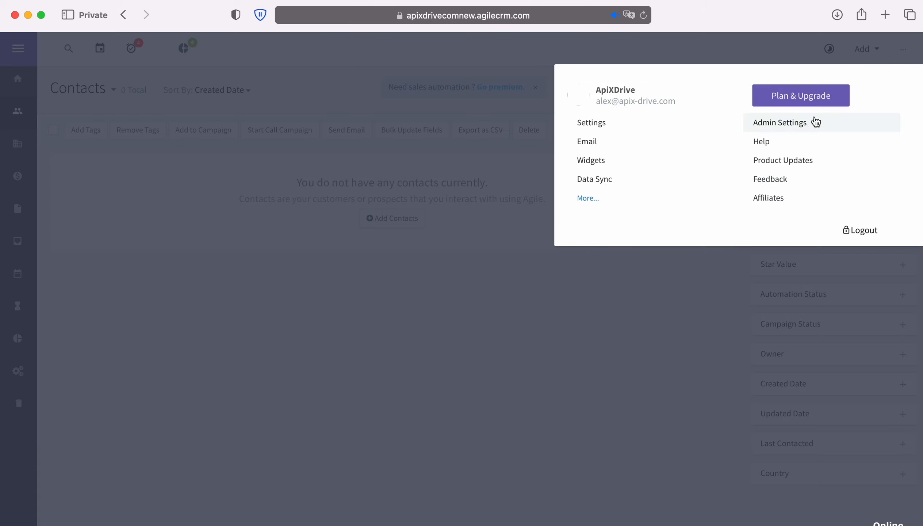
left_click(804, 122)
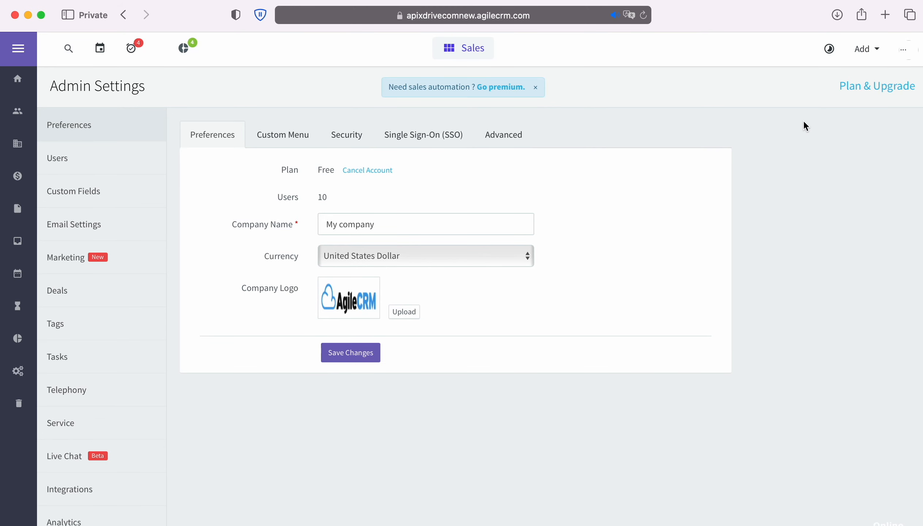
scroll(79, 400, "down", 3)
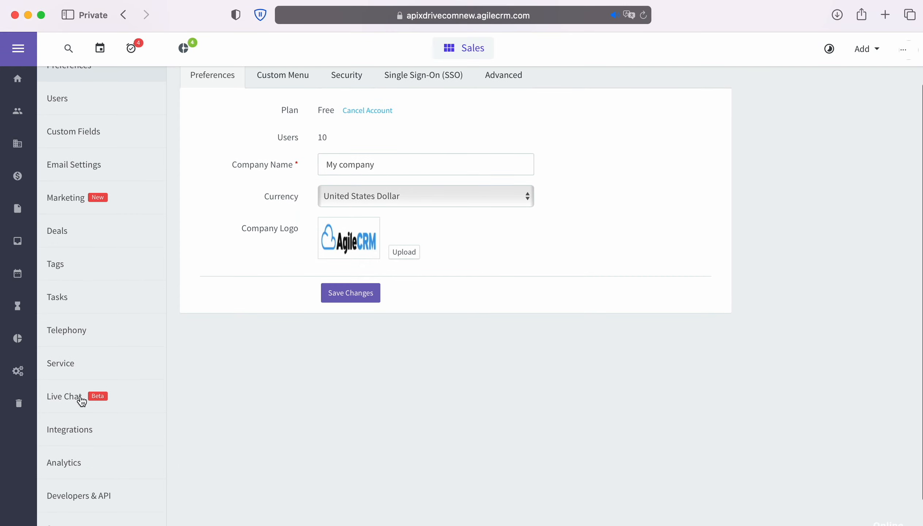
left_click(75, 499)
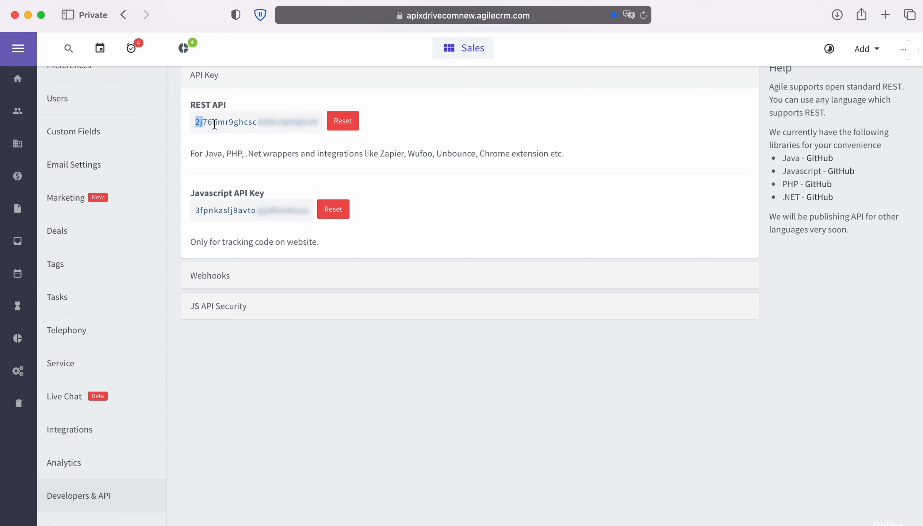
left_click_drag(215, 125, 314, 123)
right_click(312, 123)
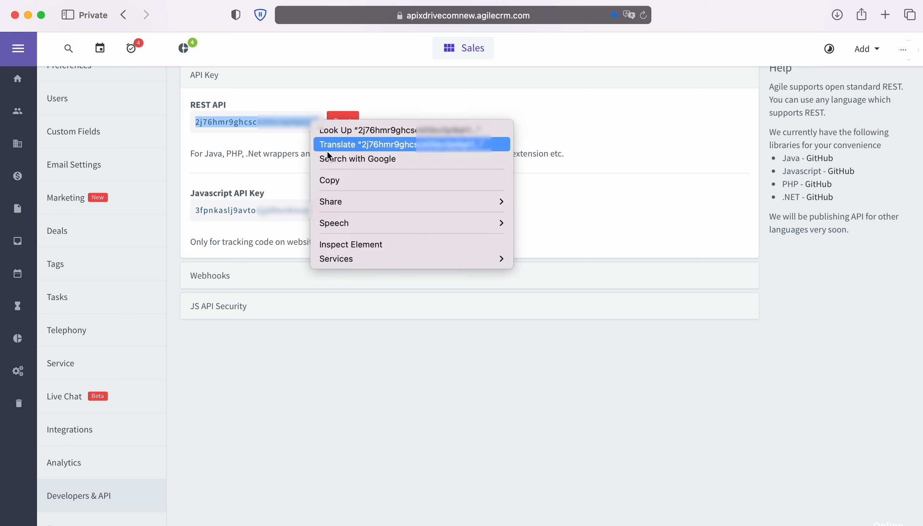
left_click(342, 177)
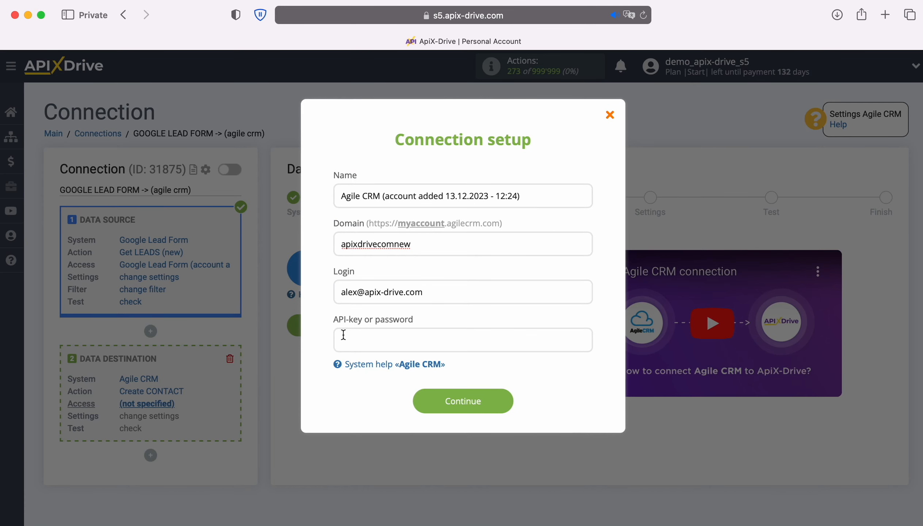
right_click(347, 338)
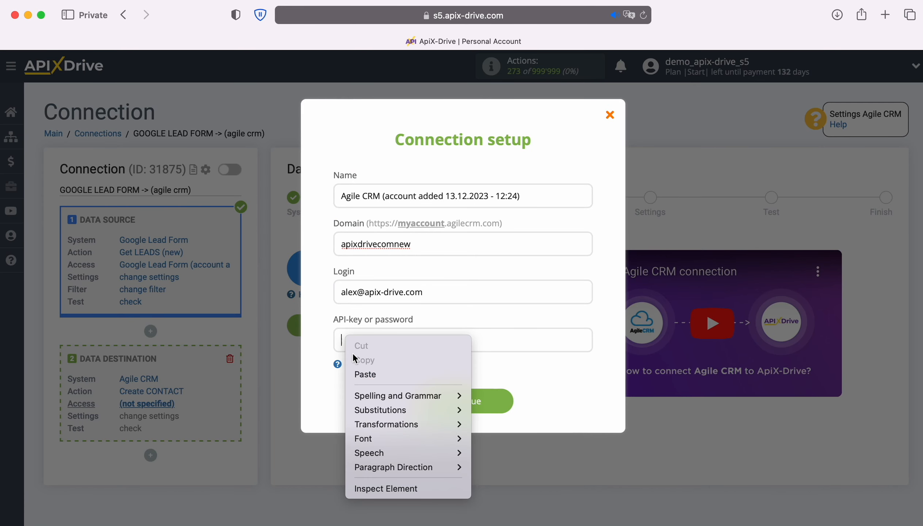
Step: Paste the REST API key, save the Agile CRM account, and select it as the destination login
left_click(365, 374)
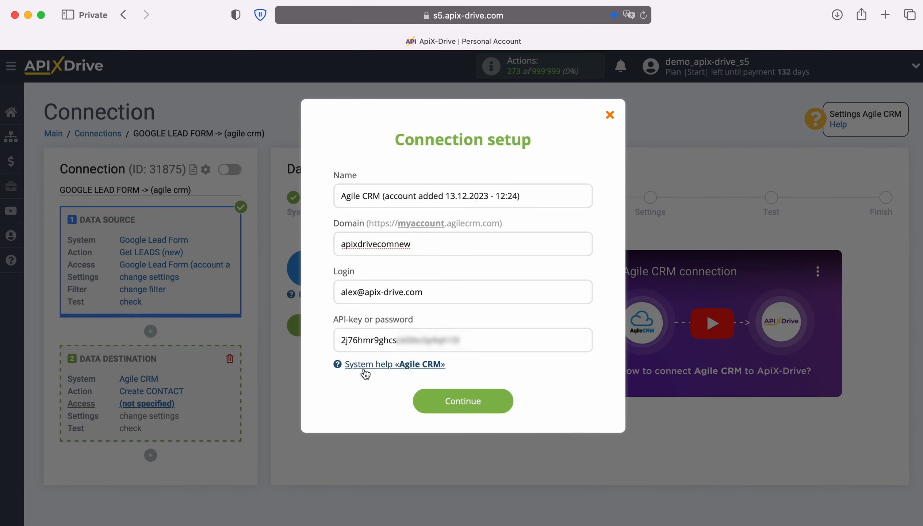
left_click(503, 402)
left_click(494, 291)
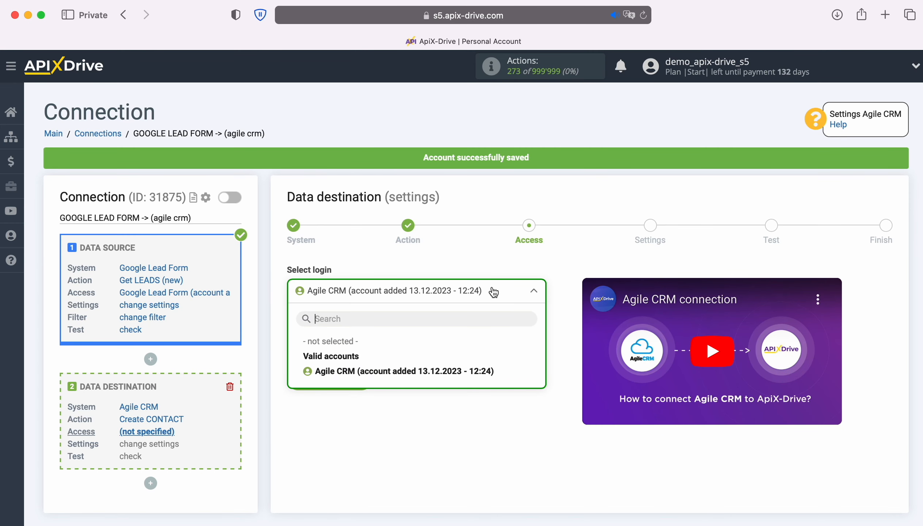
left_click(398, 371)
left_click(332, 378)
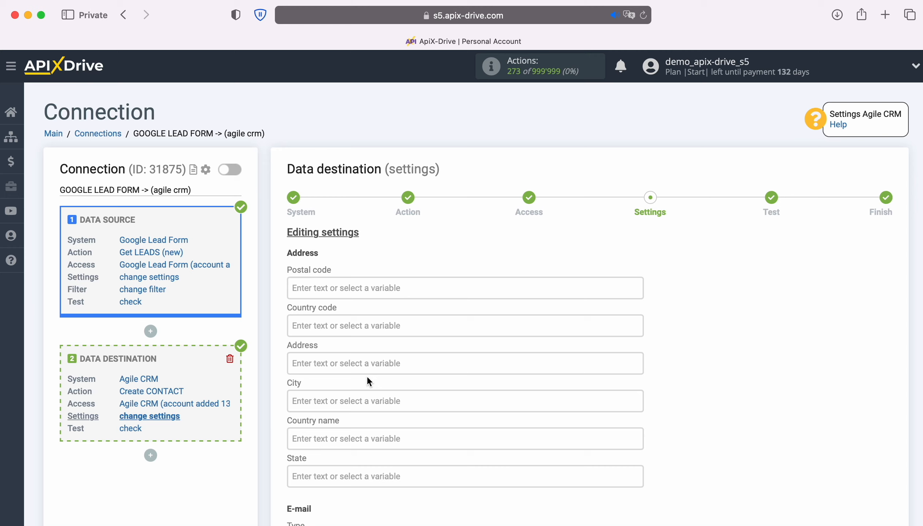
Step: Set the contact's e-mail type to Work with the lead's User Email as its value
scroll(368, 381, "down", 7)
left_click(360, 282)
left_click(323, 315)
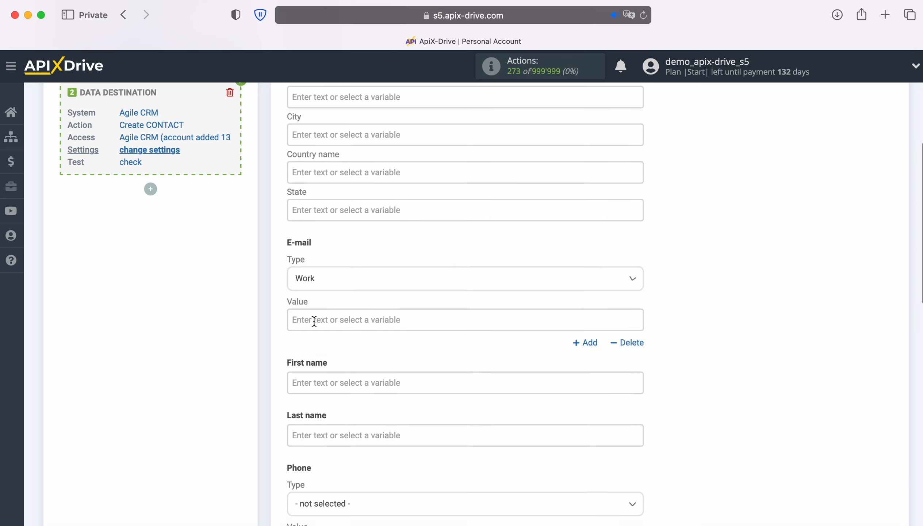
left_click(314, 320)
scroll(413, 316, "down", 5)
scroll(516, 323, "down", 5)
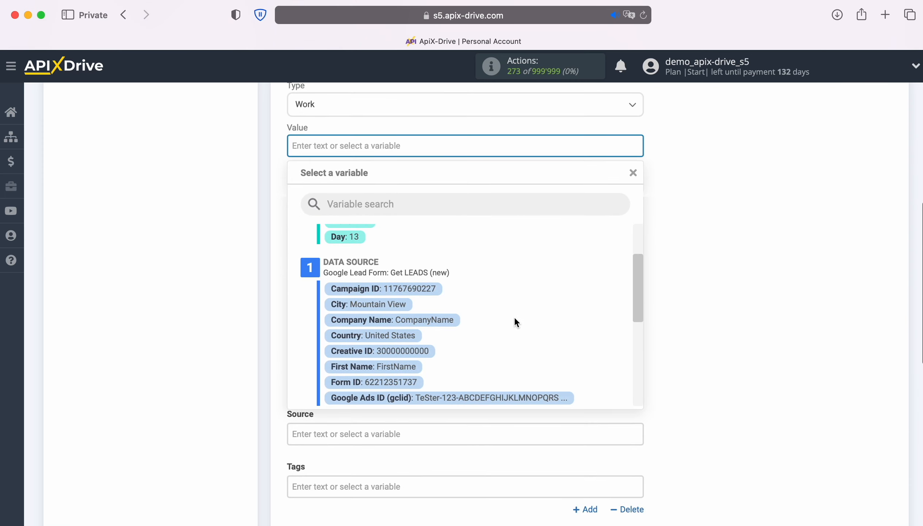
scroll(525, 317, "down", 3)
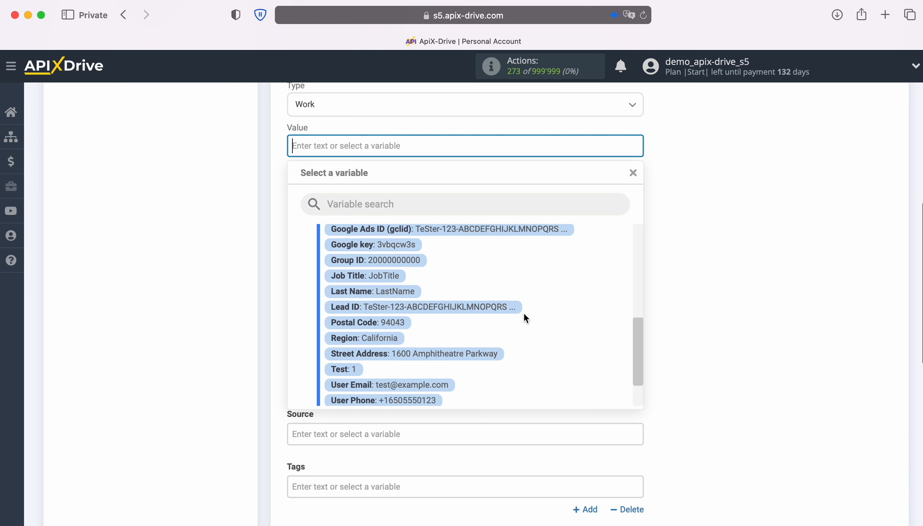
left_click(433, 351)
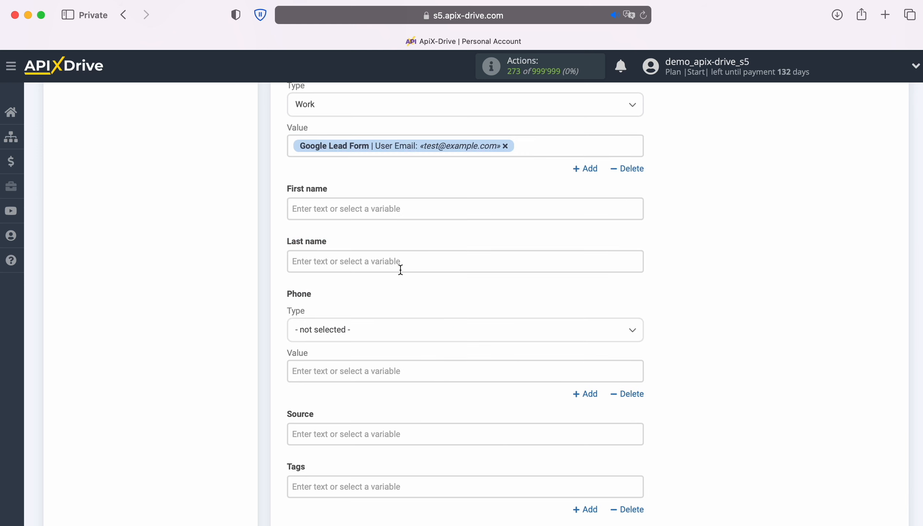
Step: Map the lead's First Name and Last Name variables into the contact's name fields
left_click(382, 208)
scroll(519, 348, "down", 5)
scroll(524, 350, "down", 3)
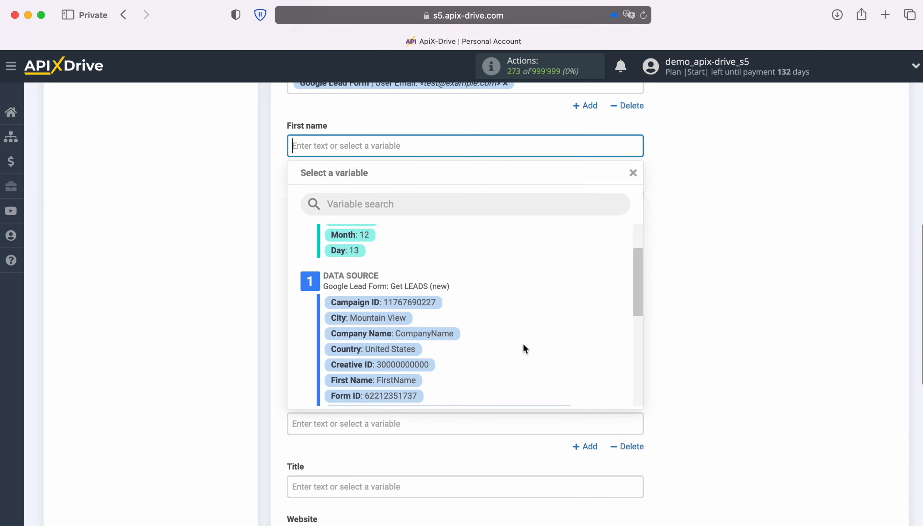
left_click(422, 345)
left_click(375, 200)
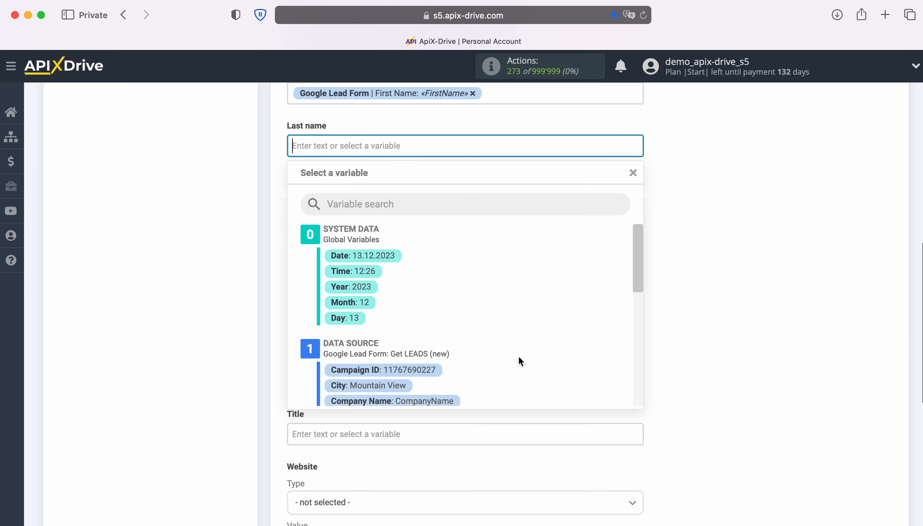
scroll(535, 357, "down", 5)
scroll(534, 358, "down", 4)
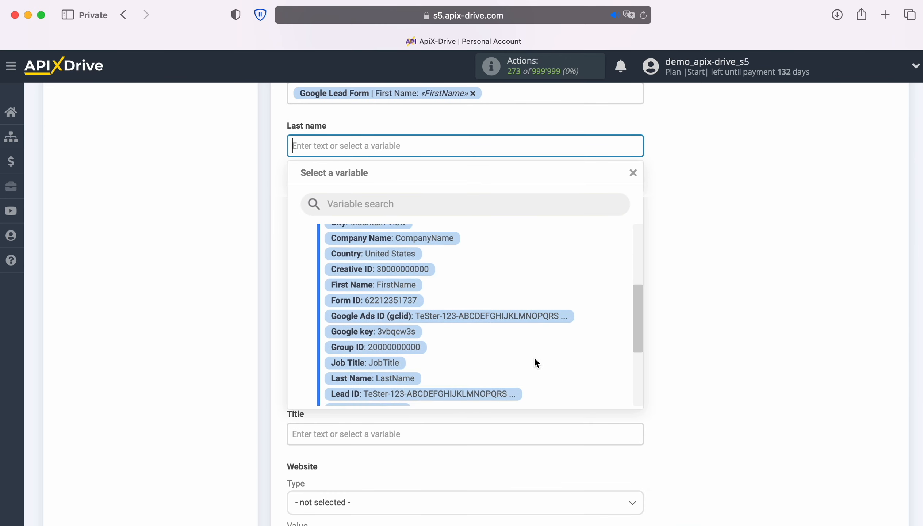
left_click(402, 345)
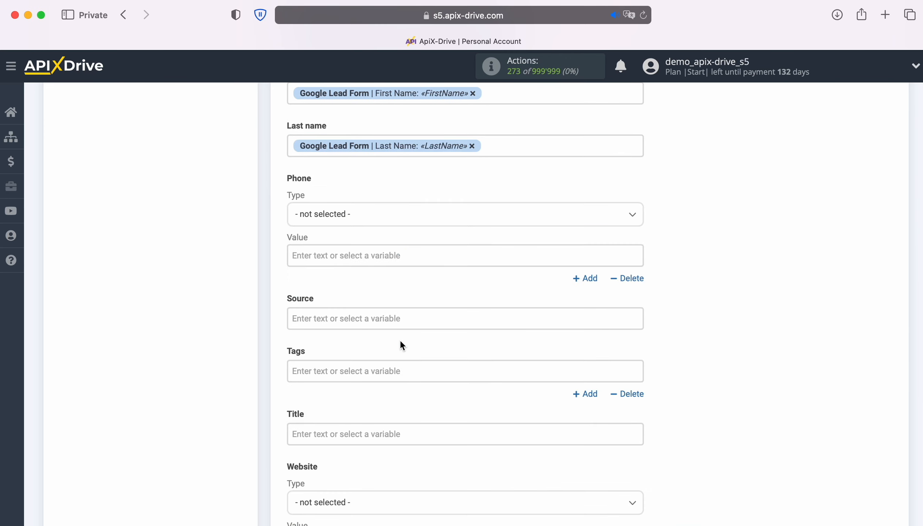
scroll(400, 340, "down", 1)
Step: Set the contact's phone type to Work with the lead's User Phone as its value
left_click(395, 183)
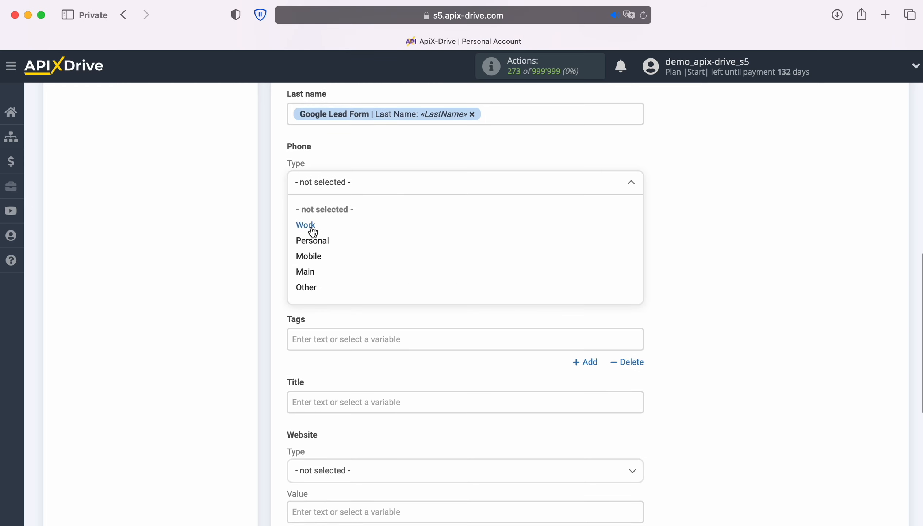
left_click(307, 225)
left_click(367, 223)
scroll(535, 347, "down", 5)
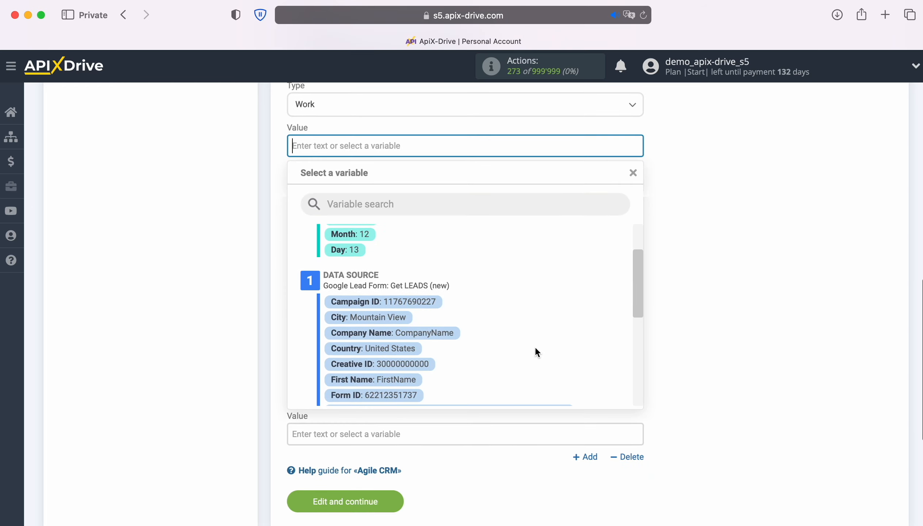
scroll(535, 345, "down", 5)
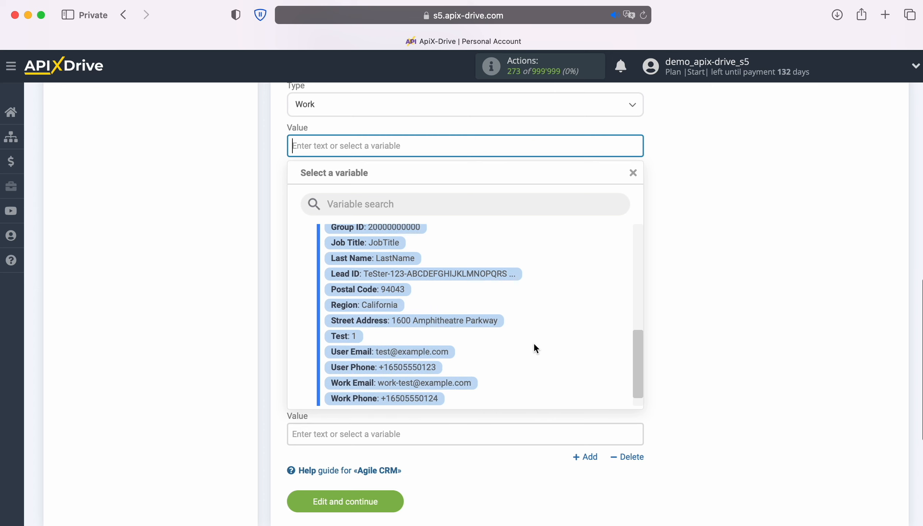
left_click(412, 347)
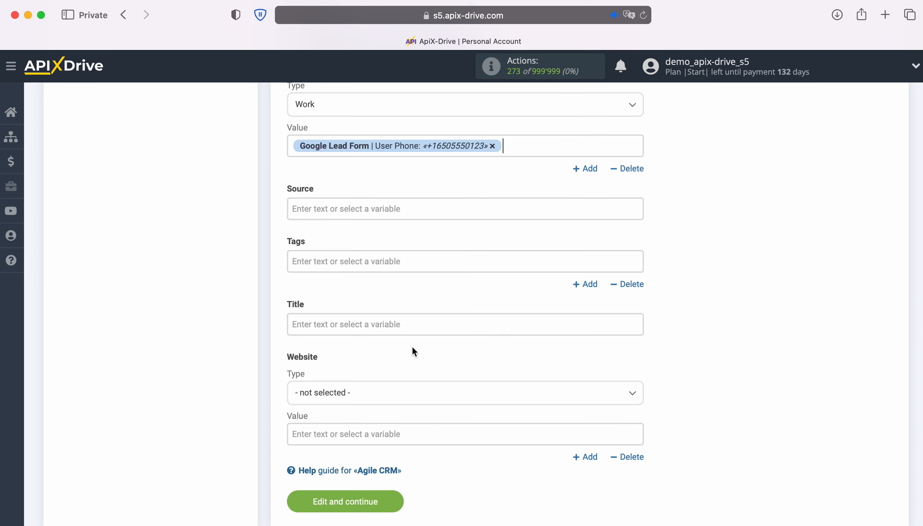
scroll(412, 346, "down", 2)
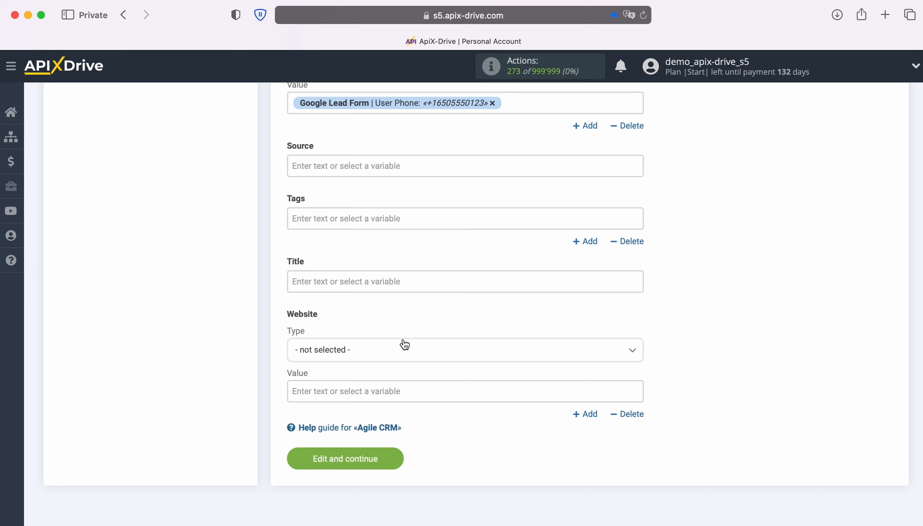
Step: Enter 'New Lead from Google Lead Form' as the contact's title
left_click(374, 280)
type("New Lea")
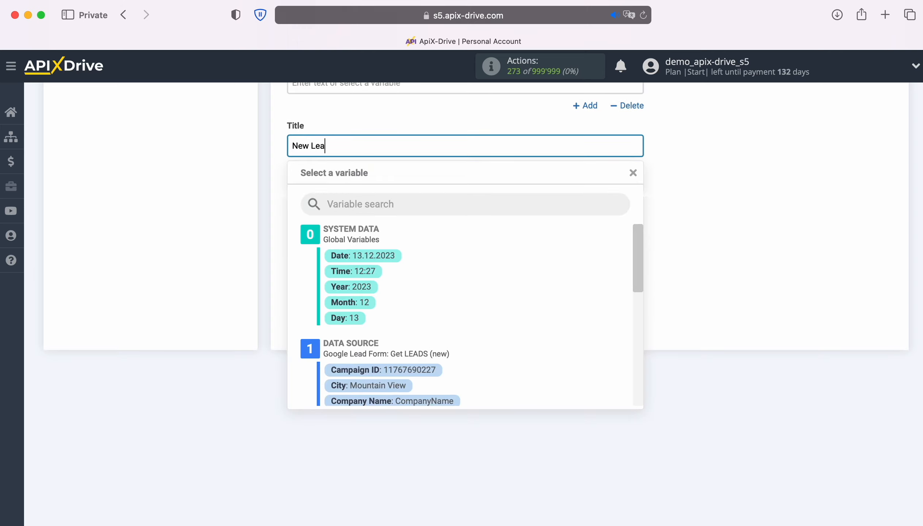
type("d from Google Lead Form")
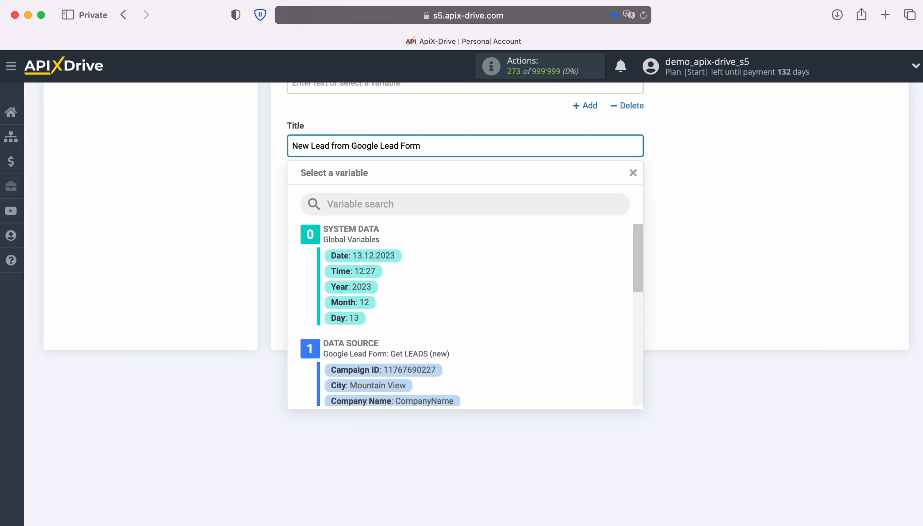
left_click(208, 308)
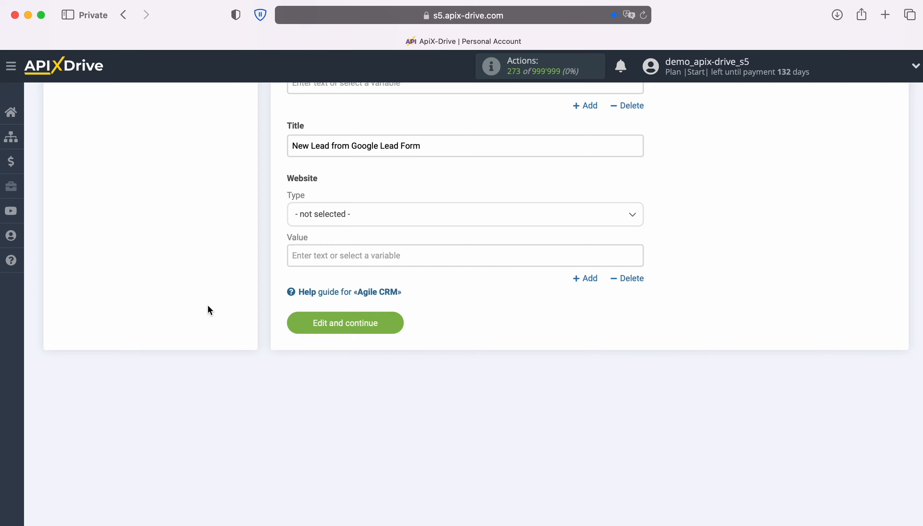
Step: Save the mapping and send the test contact data to Agile CRM
left_click(398, 324)
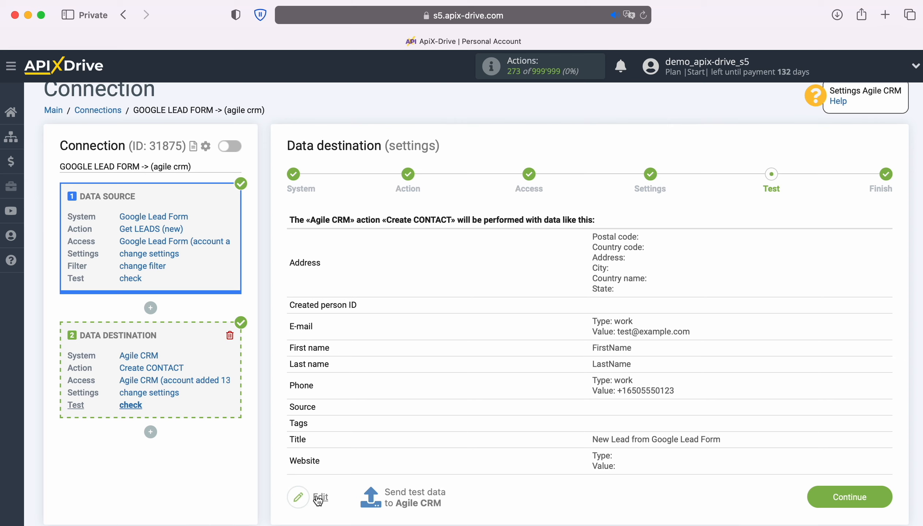
left_click(414, 491)
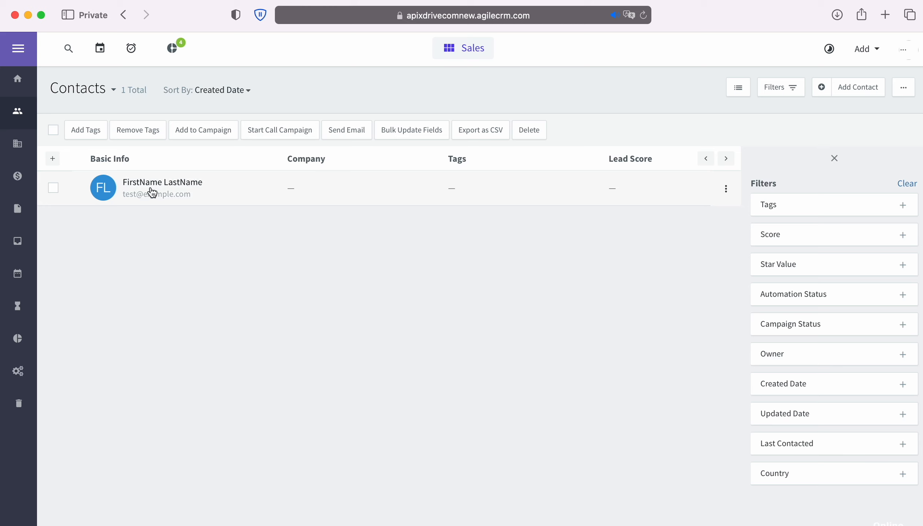
Step: Open the new test contact in Agile CRM to check its title, phone and e-mail
left_click(154, 183)
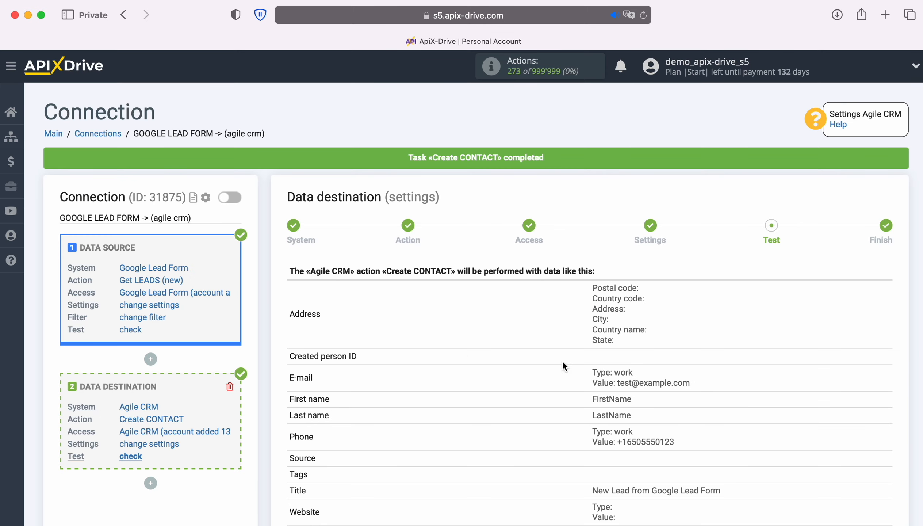
scroll(838, 367, "down", 3)
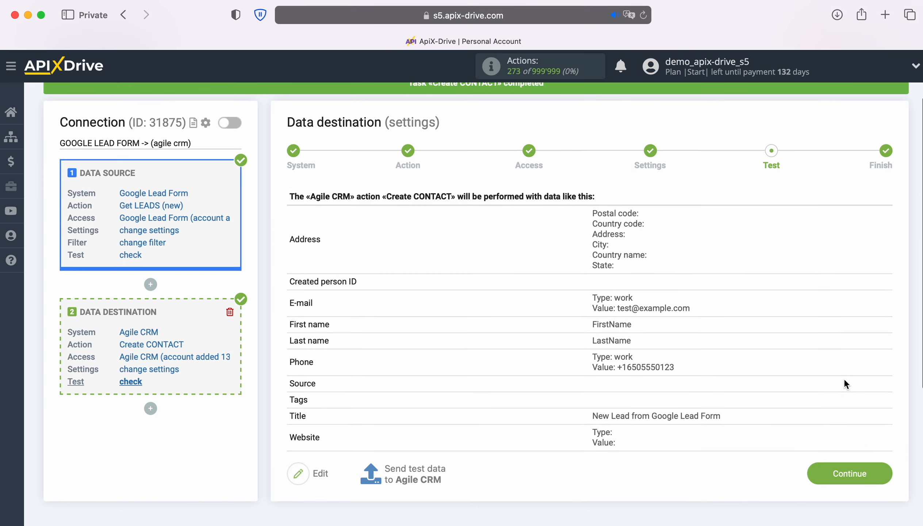
Step: Finish setup, enable auto-update and set the connection's update interval to 5 minutes
left_click(882, 470)
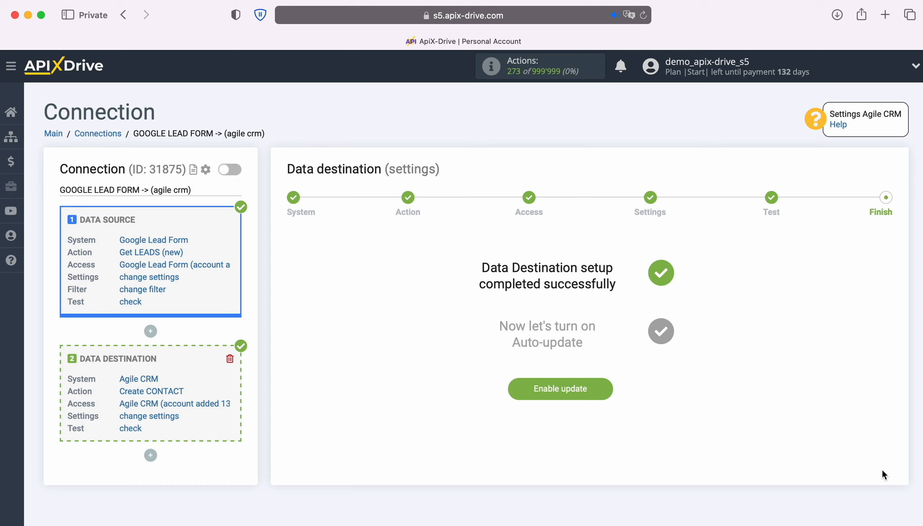
left_click(608, 386)
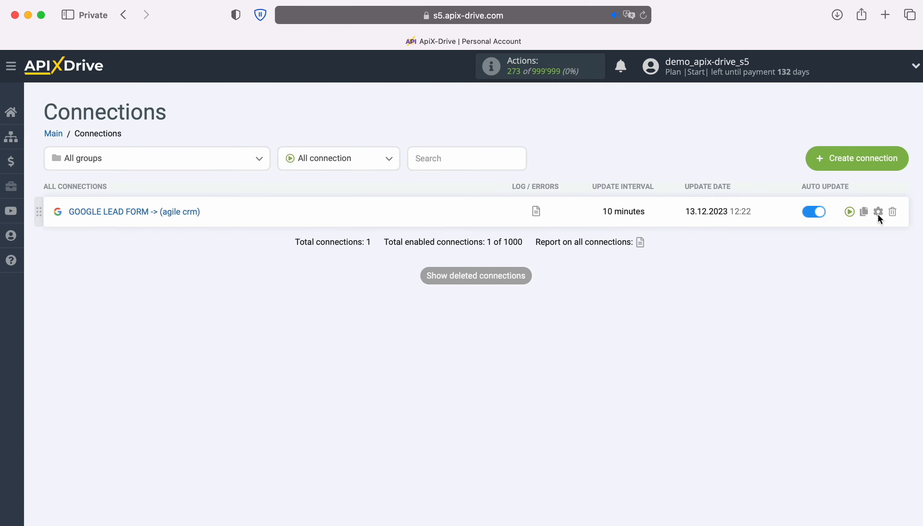
left_click(878, 212)
left_click(557, 301)
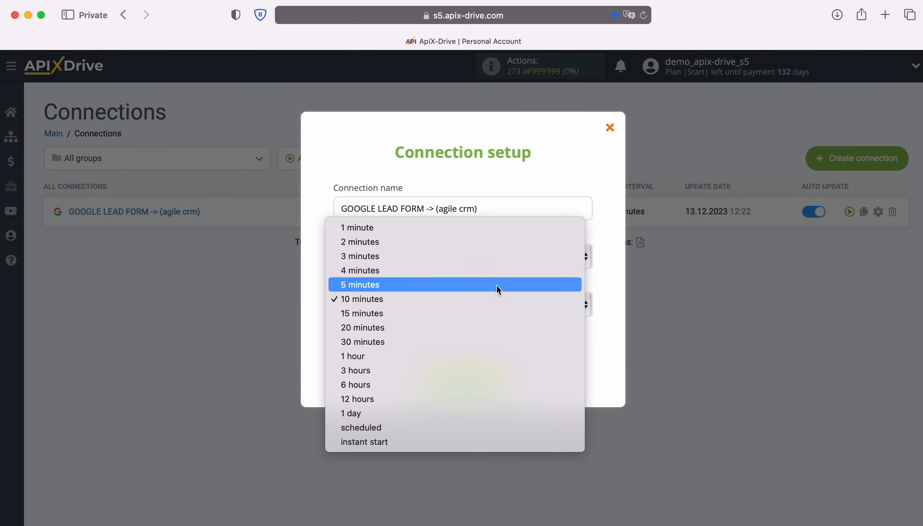
left_click(497, 287)
left_click(507, 375)
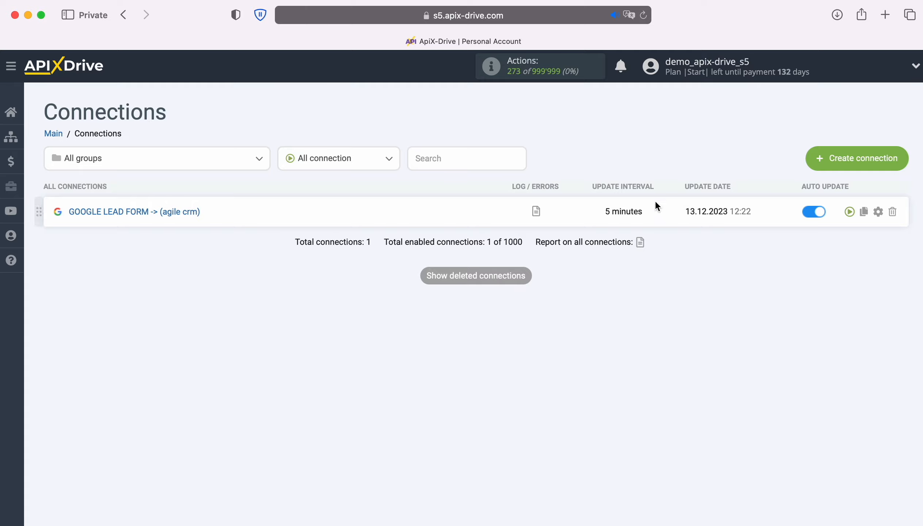